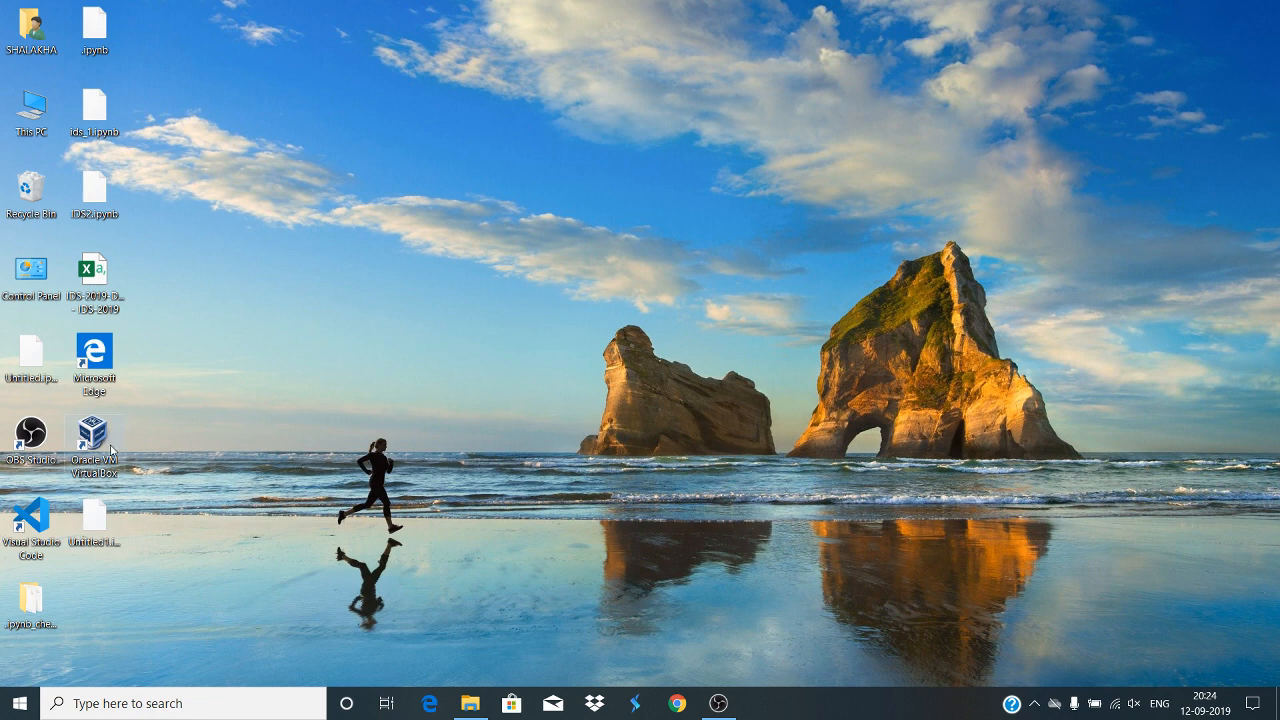
Step: Open Chrome, go to virtualbox.org and open the VirtualBox 6.0 download page
left_click(676, 700)
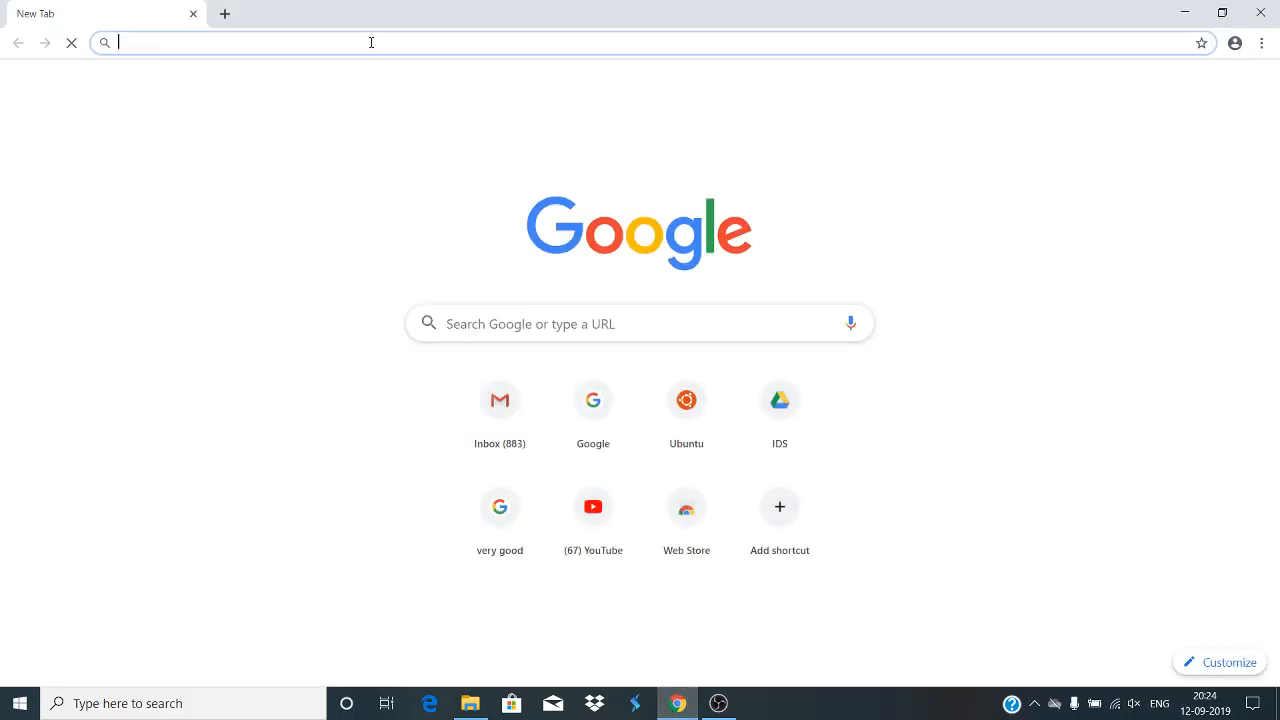
type("virtu")
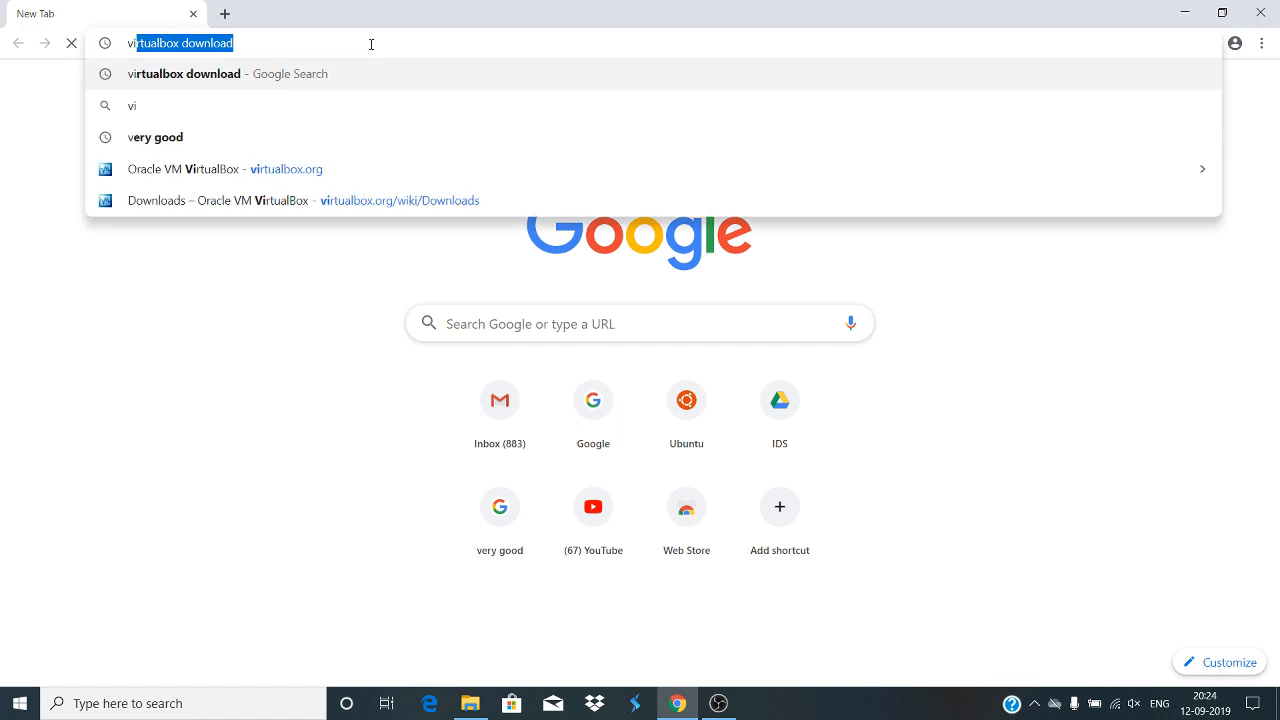
type("alb")
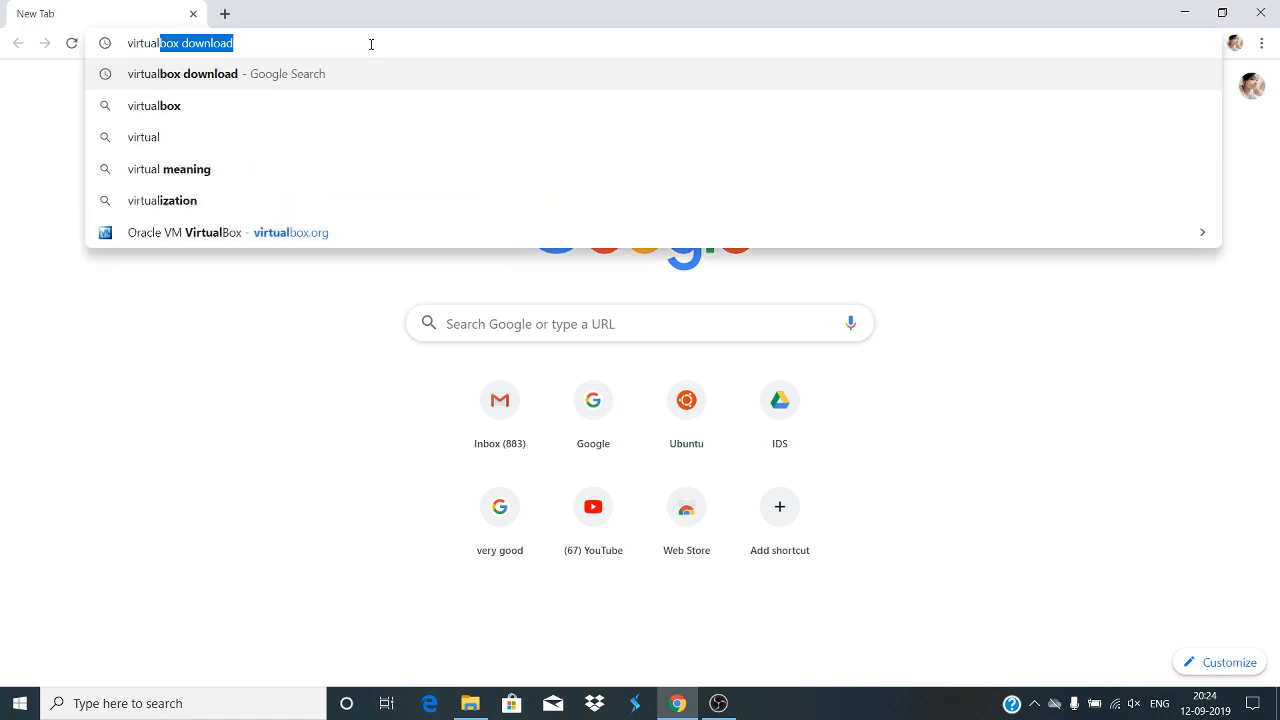
type("ox.org")
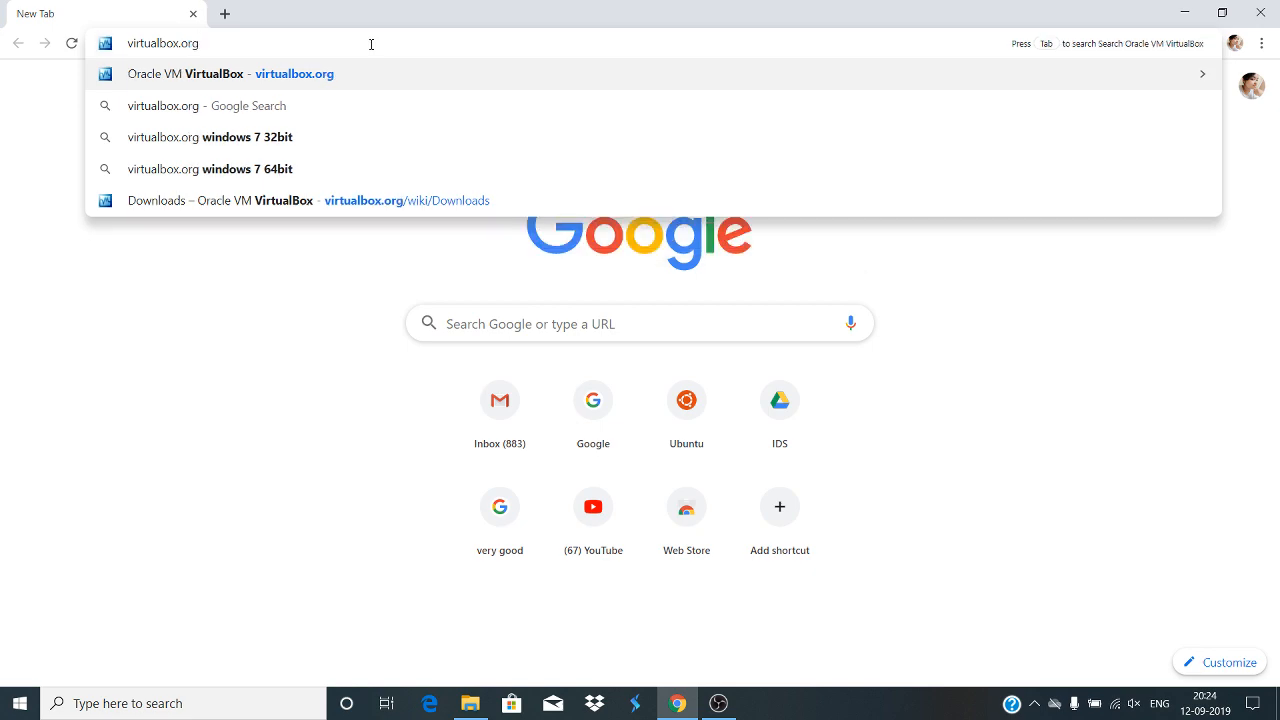
key("Return")
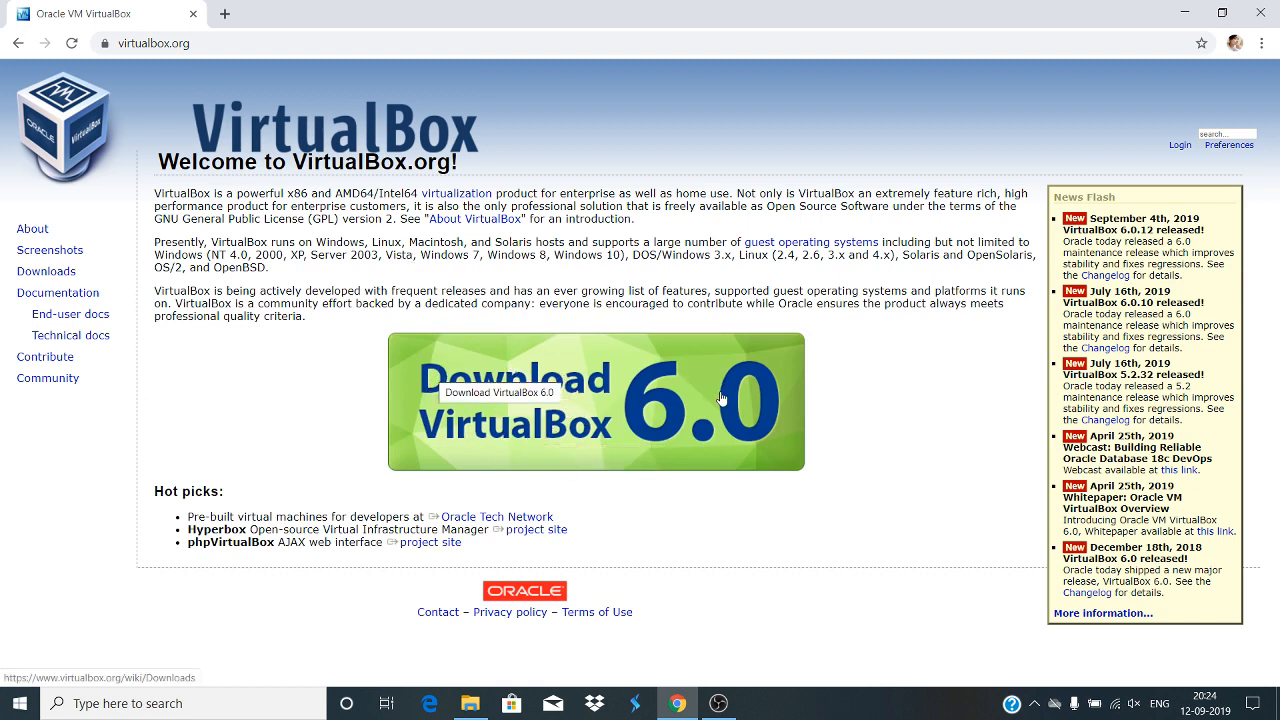
left_click(582, 430)
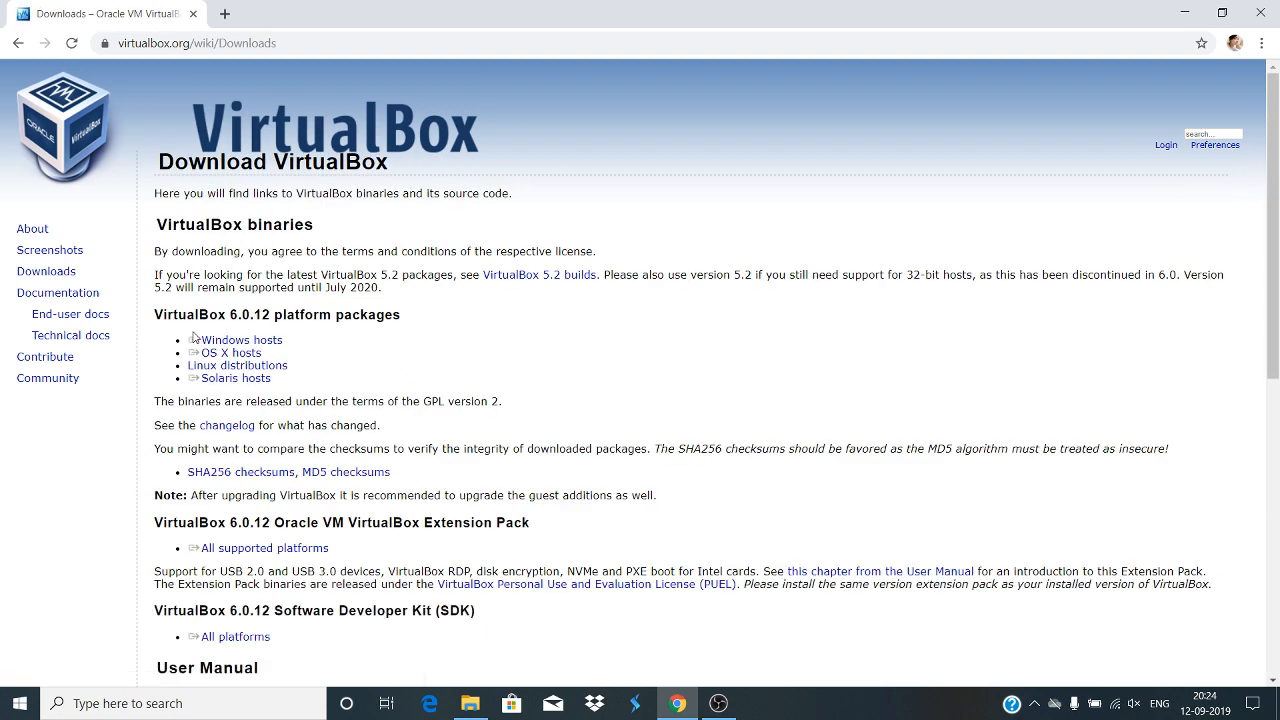
Step: Examine the VirtualBox 6.0.12 platform packages offered for Windows, OS X and Linux hosts
triple_click(195, 338)
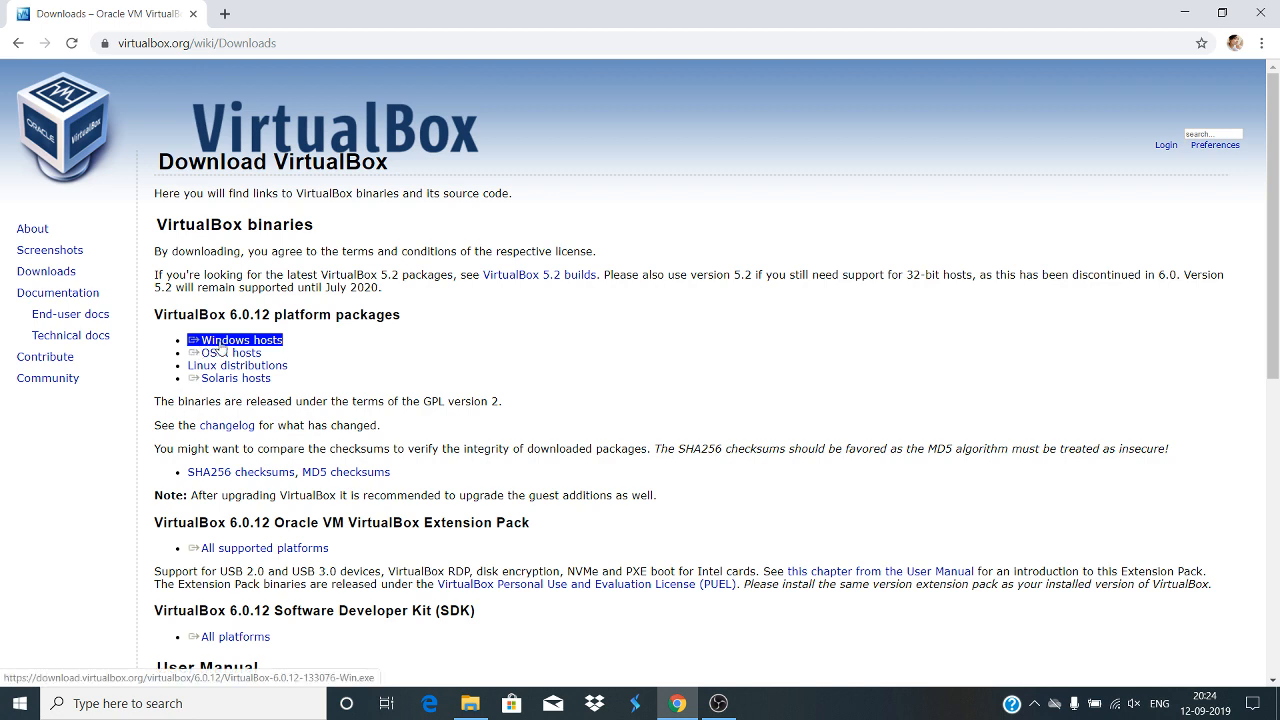
triple_click(200, 353)
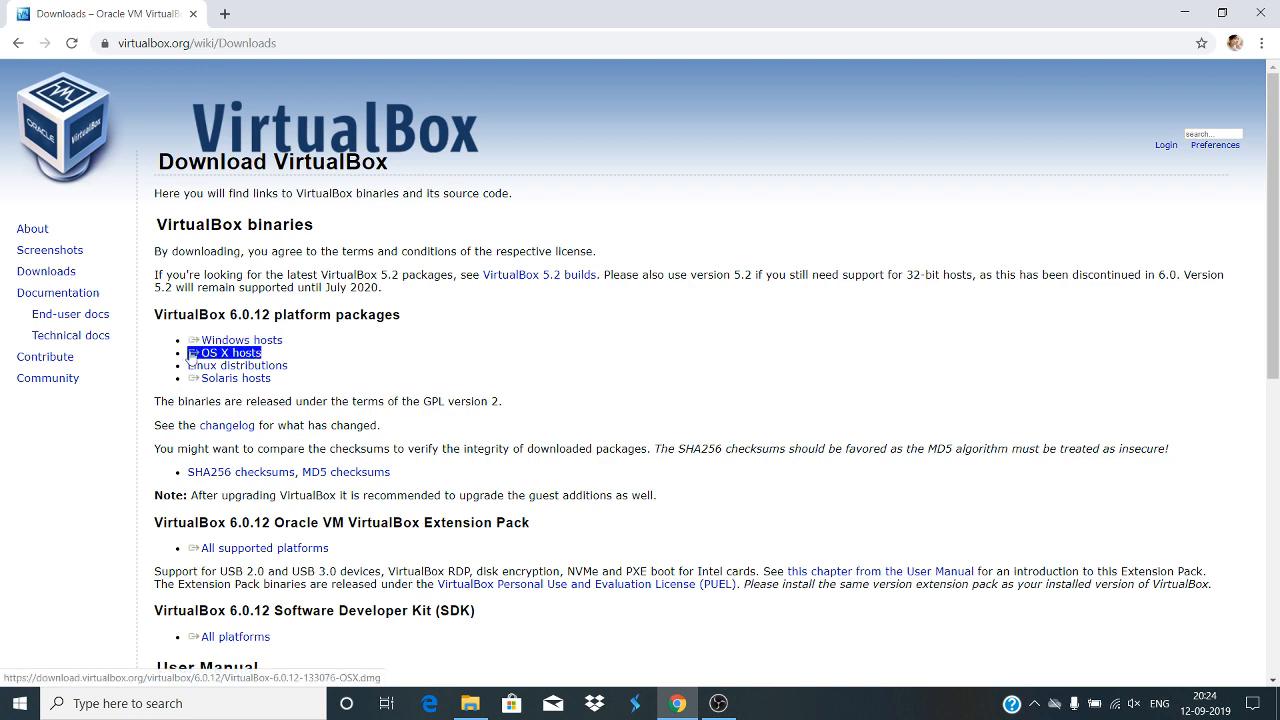
triple_click(197, 366)
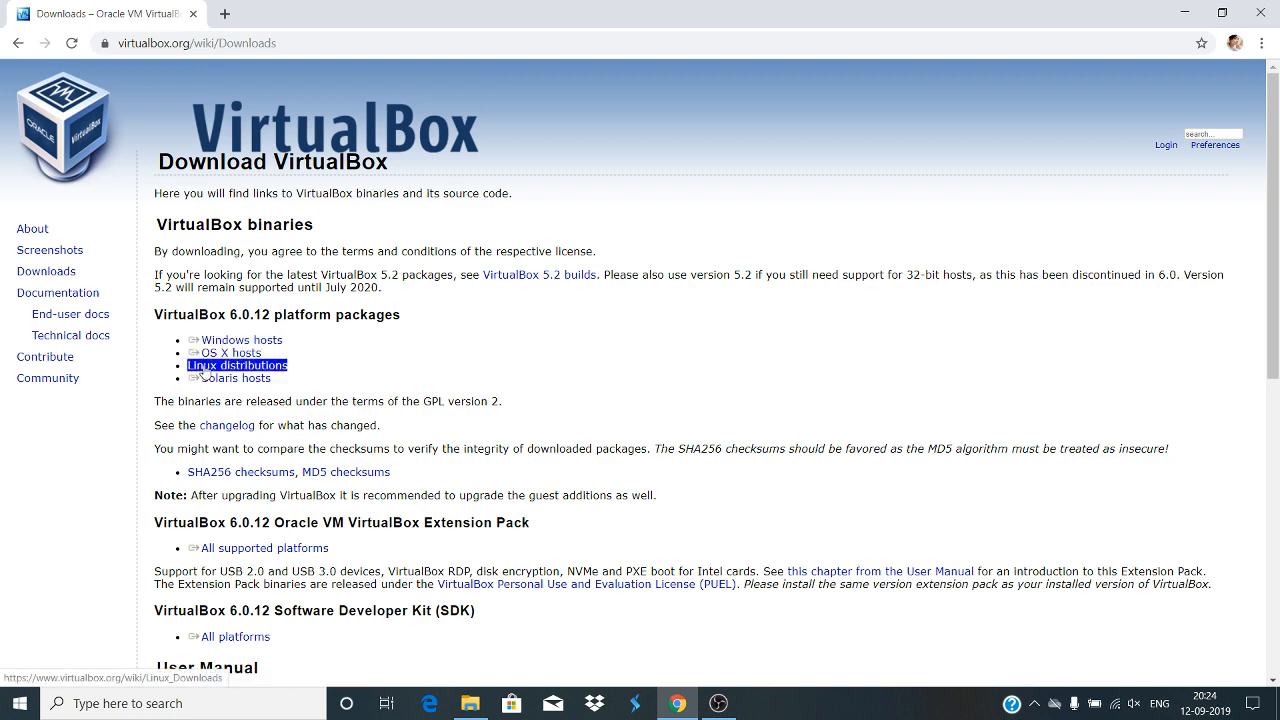
left_click(289, 370)
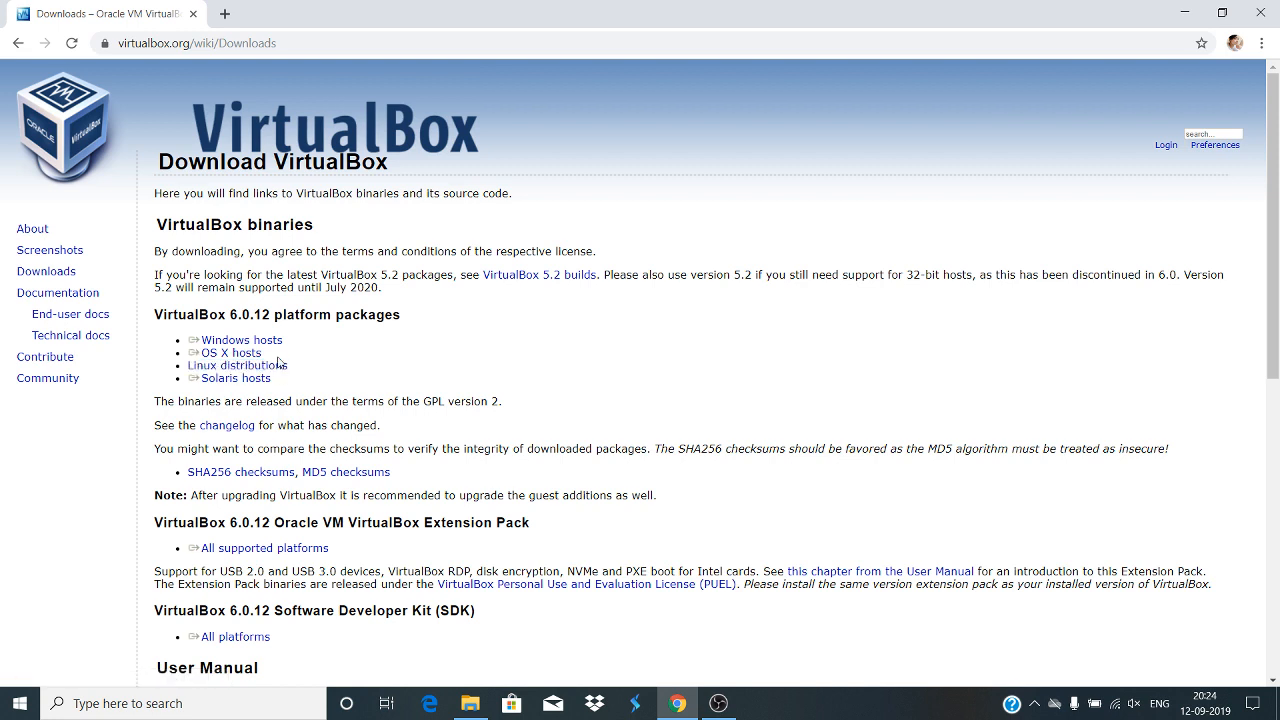
triple_click(272, 345)
Step: Leave the VirtualBox site, go to ubuntu.com and open the Ubuntu Desktop download page
left_click(15, 42)
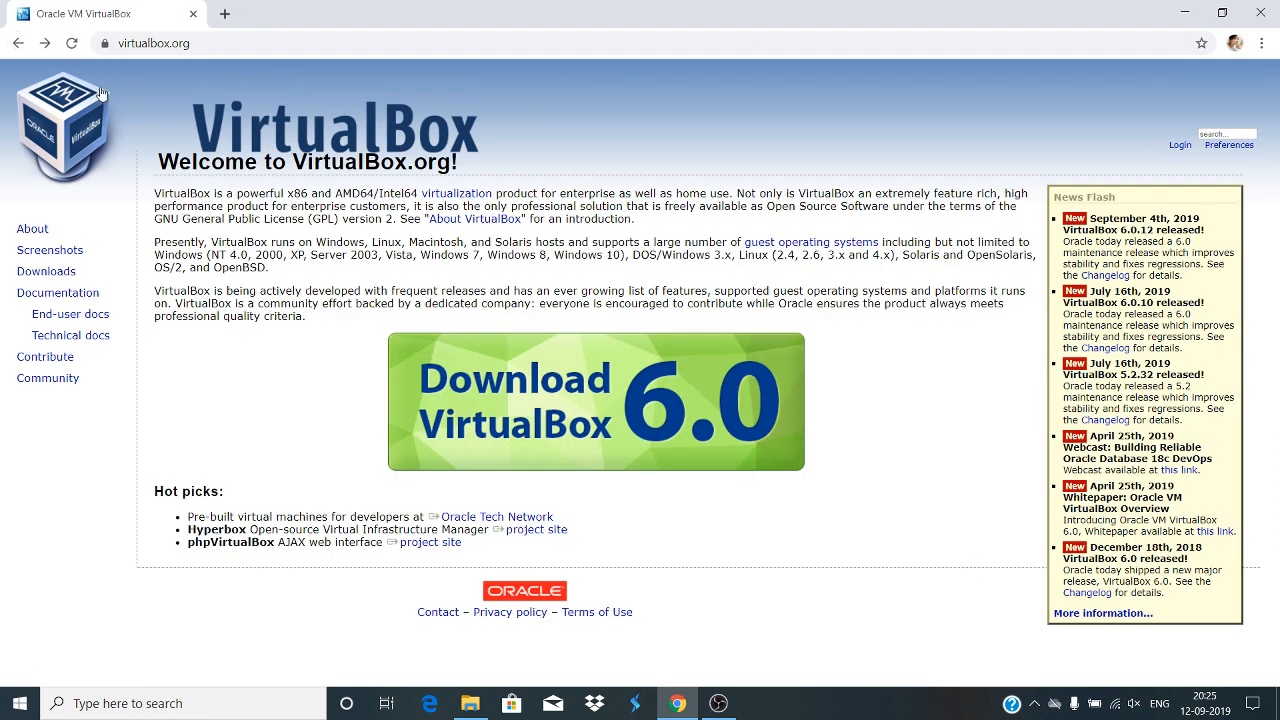
left_click(19, 42)
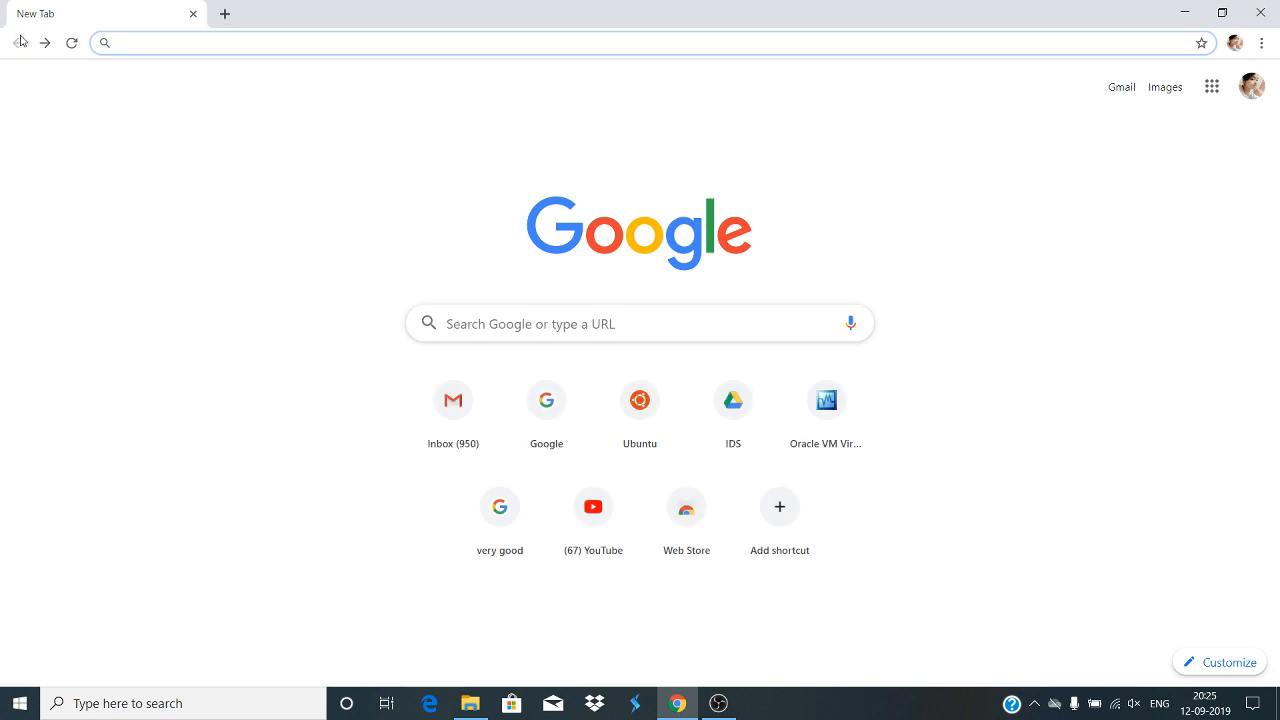
type("ubun")
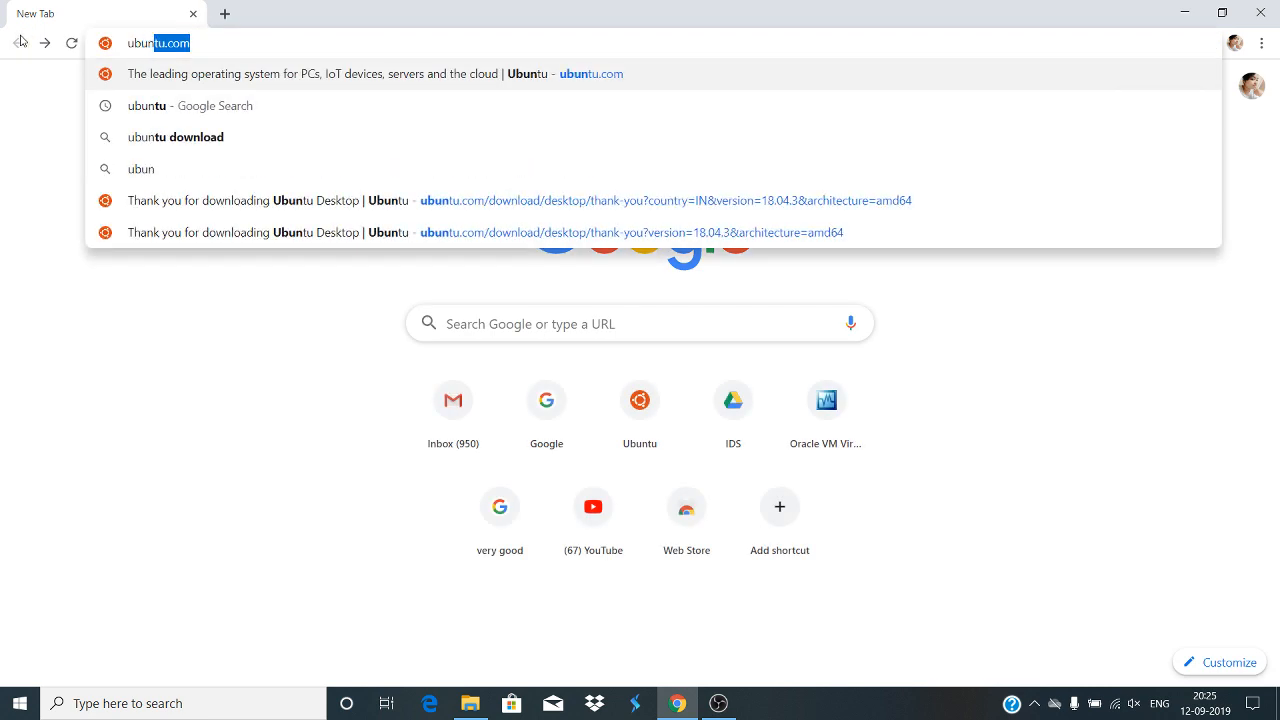
type("tu.com")
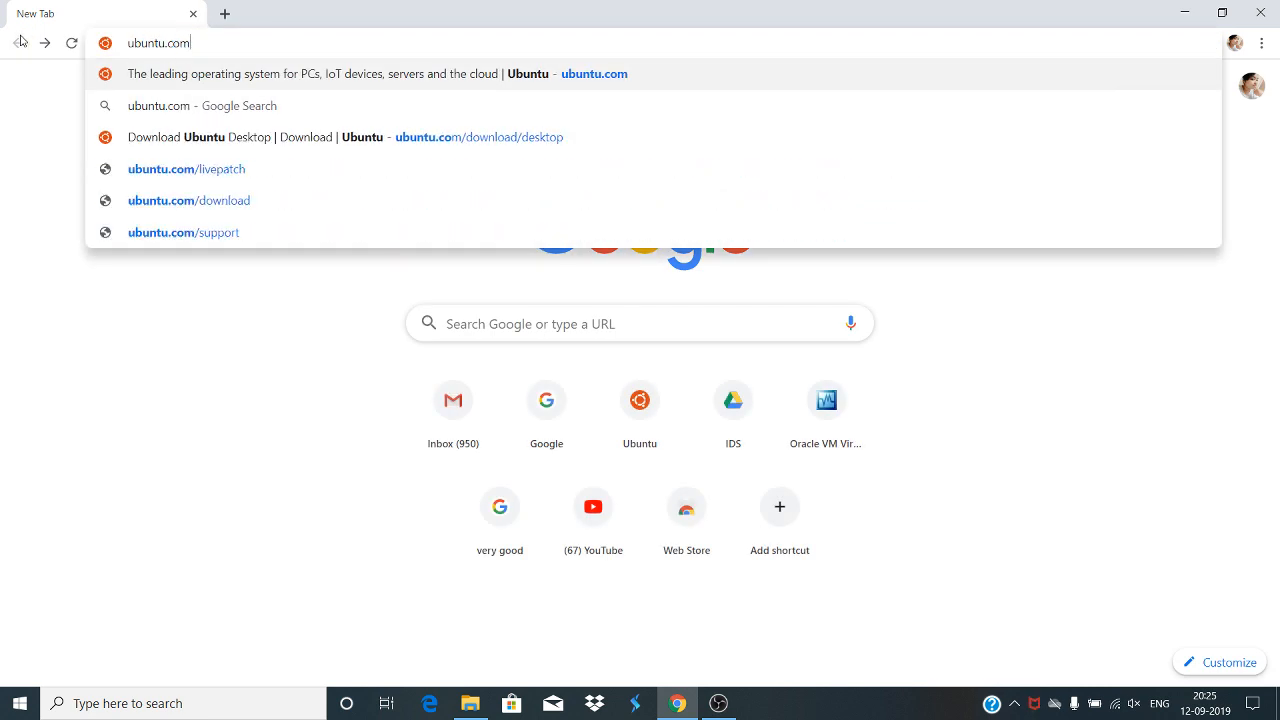
key("Return")
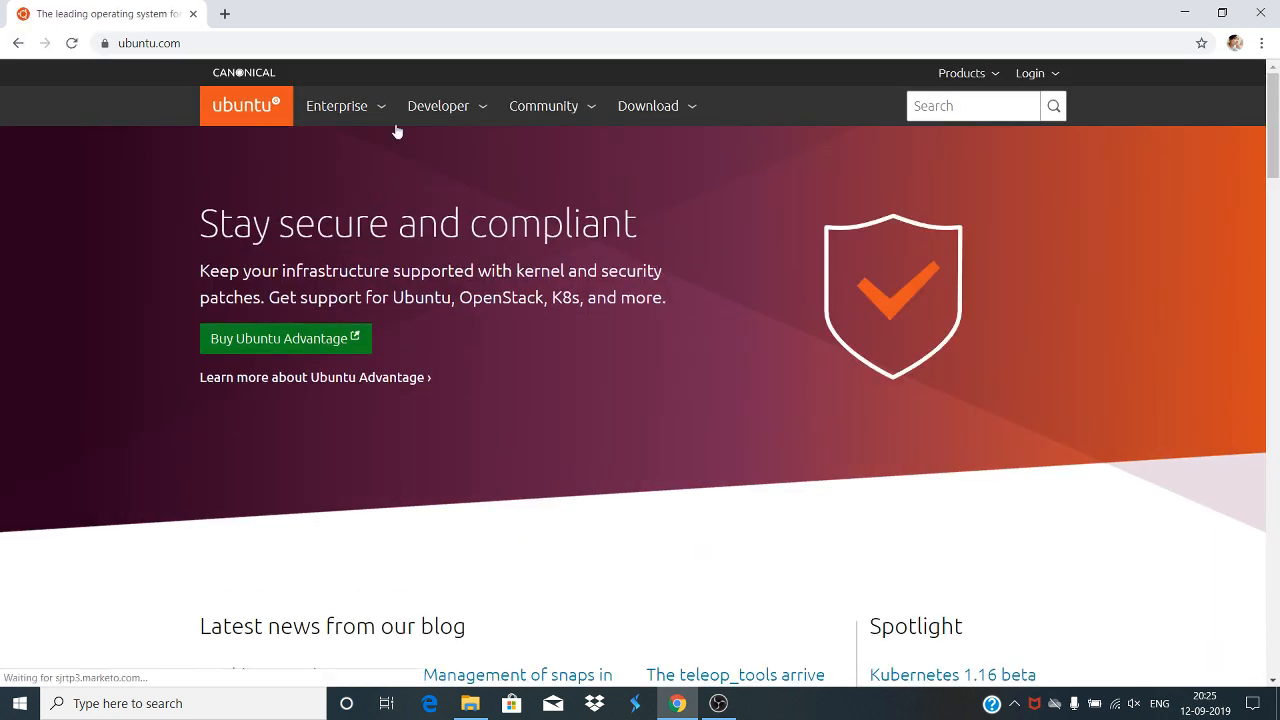
left_click(630, 112)
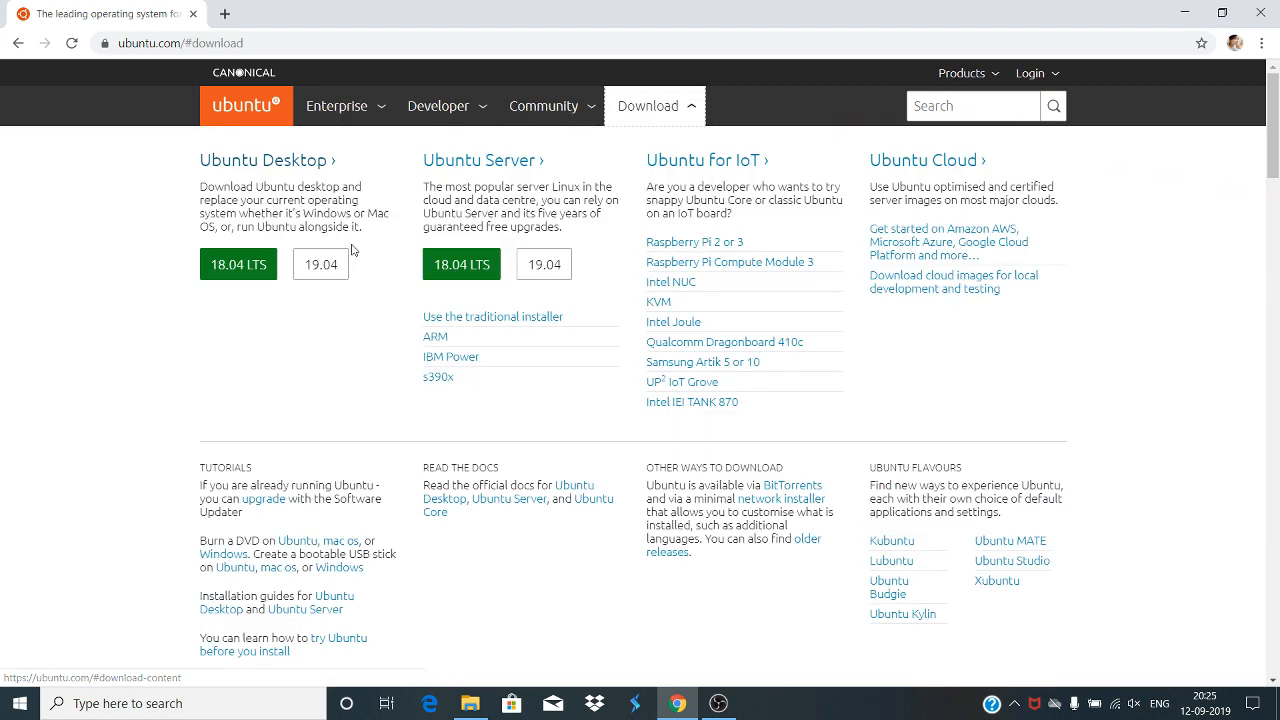
left_click(289, 160)
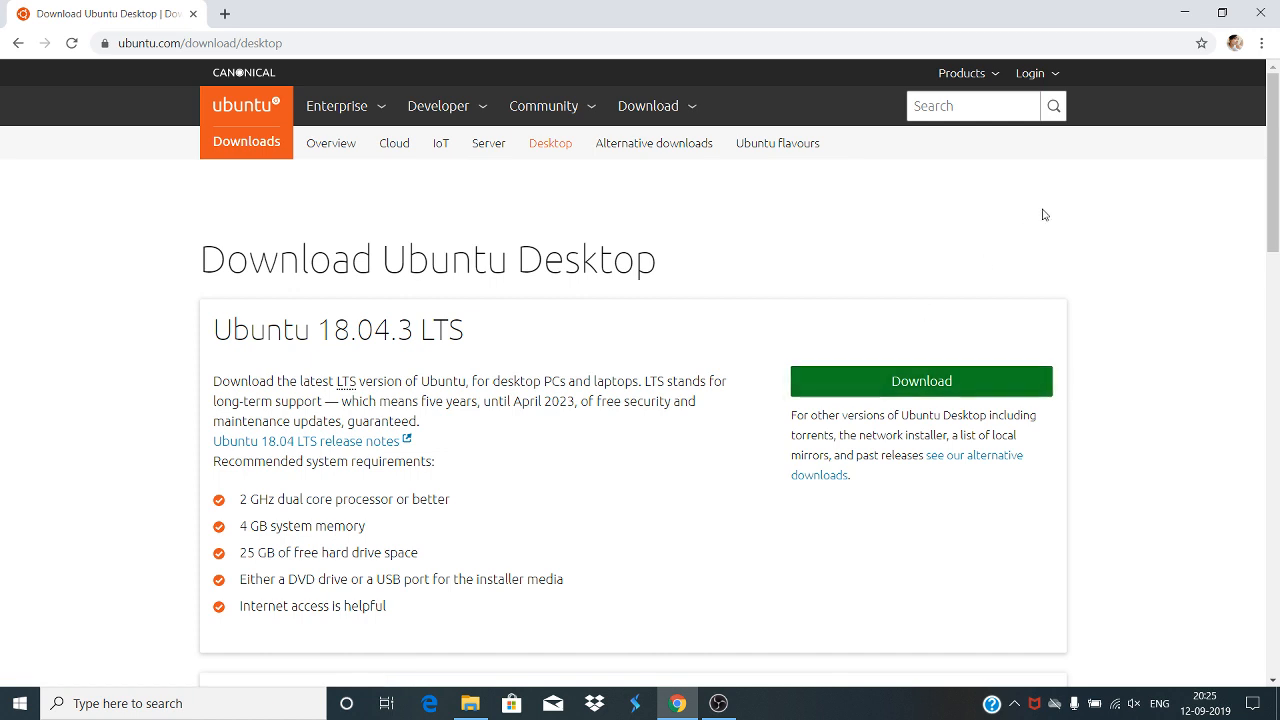
Step: Close the browser and launch Oracle VM VirtualBox from the desktop
left_click(1258, 14)
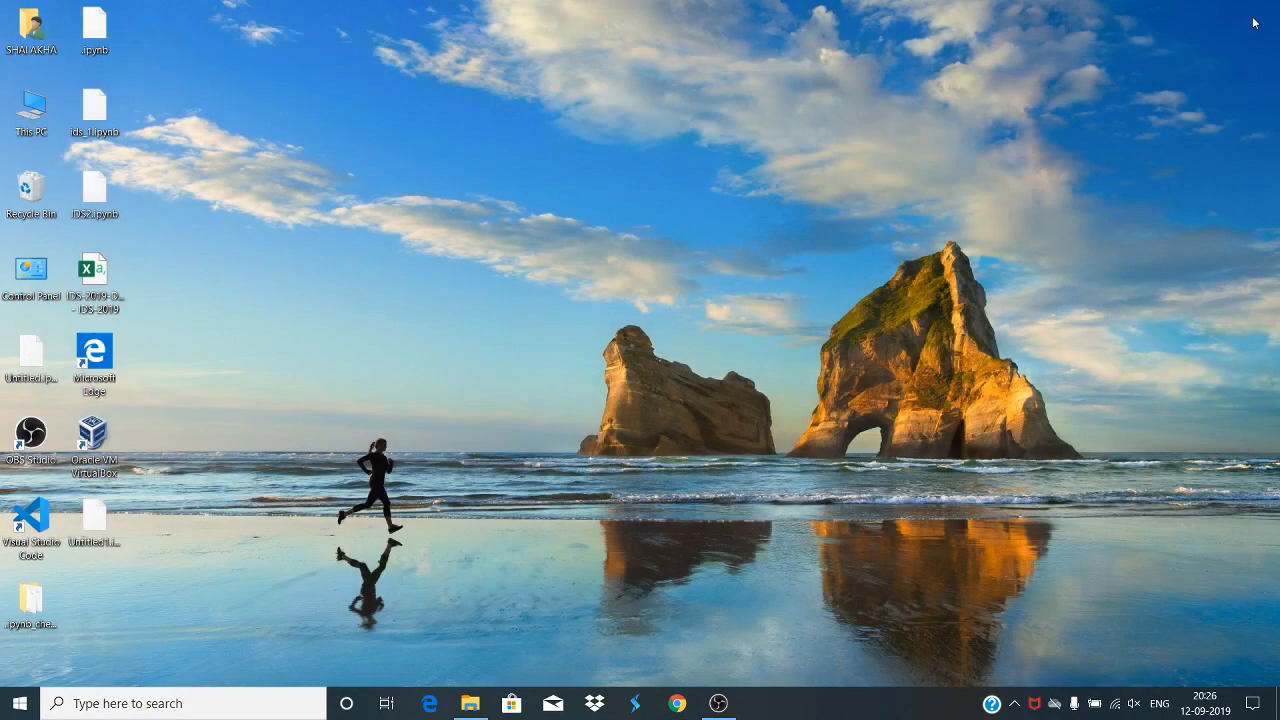
double_click(115, 442)
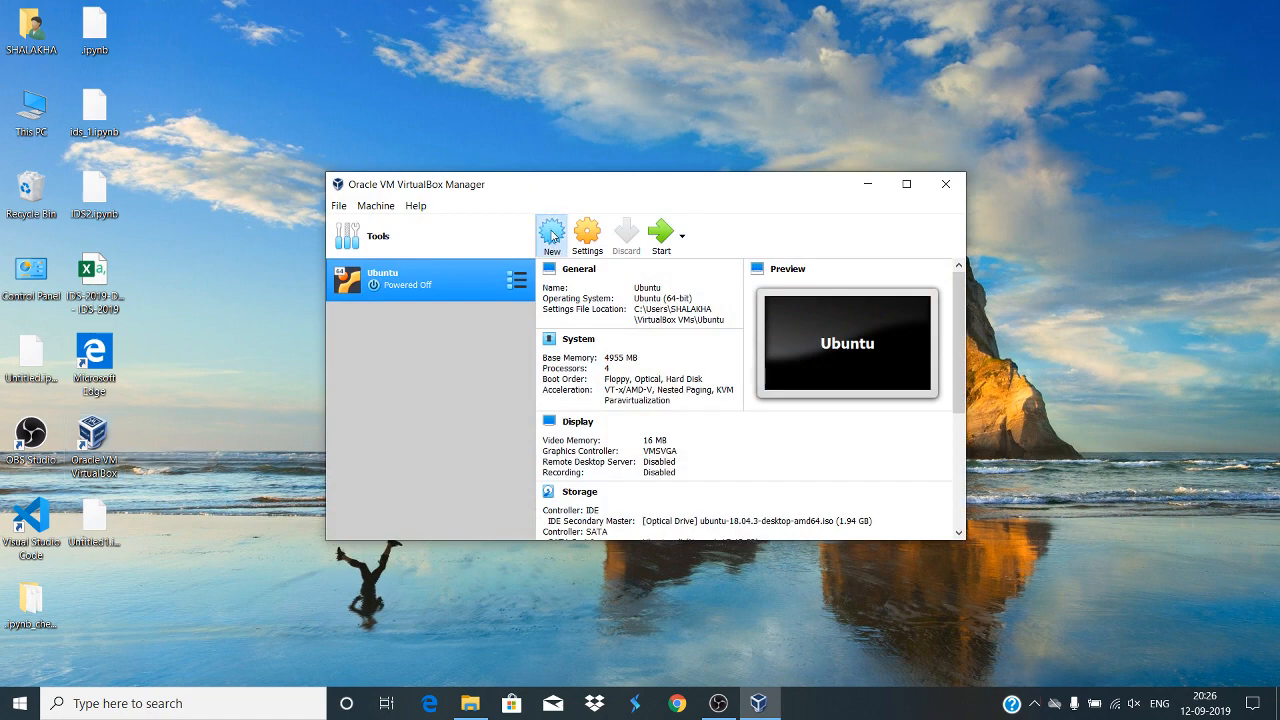
Step: Try to create a Linux virtual machine named ubuntu with the version Ubuntu (64-bit)
left_click(551, 236)
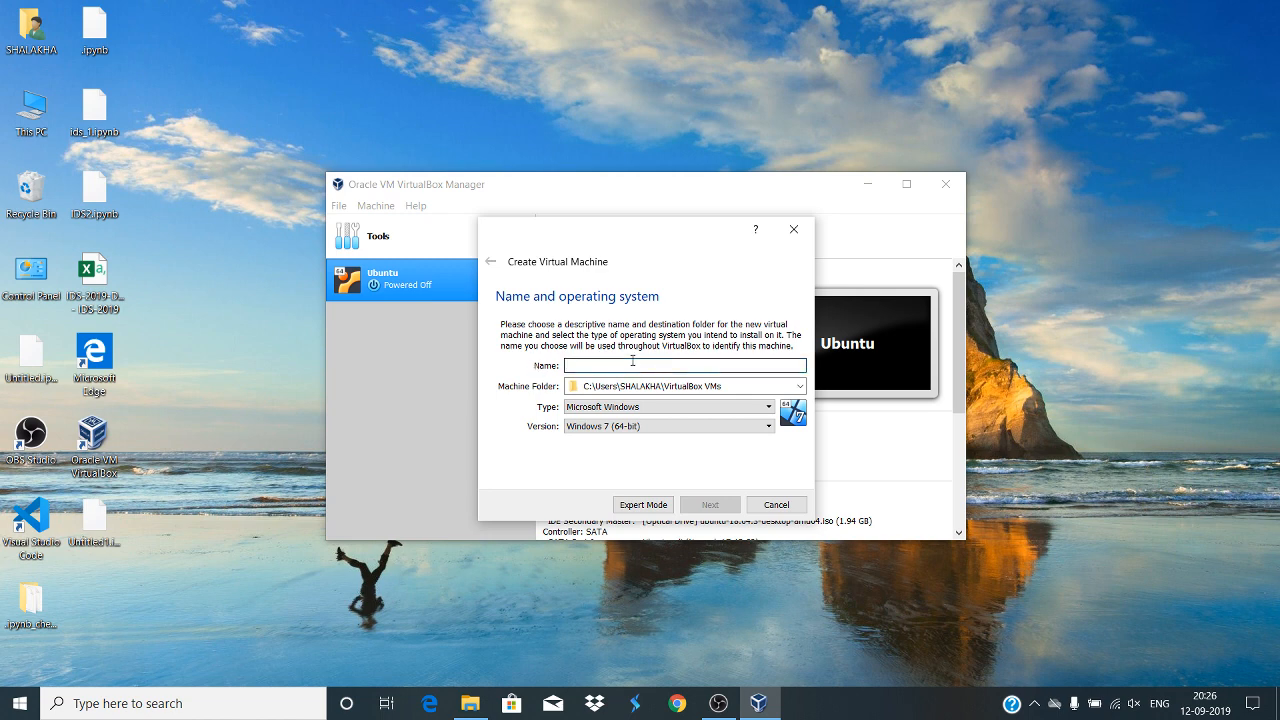
type("ub")
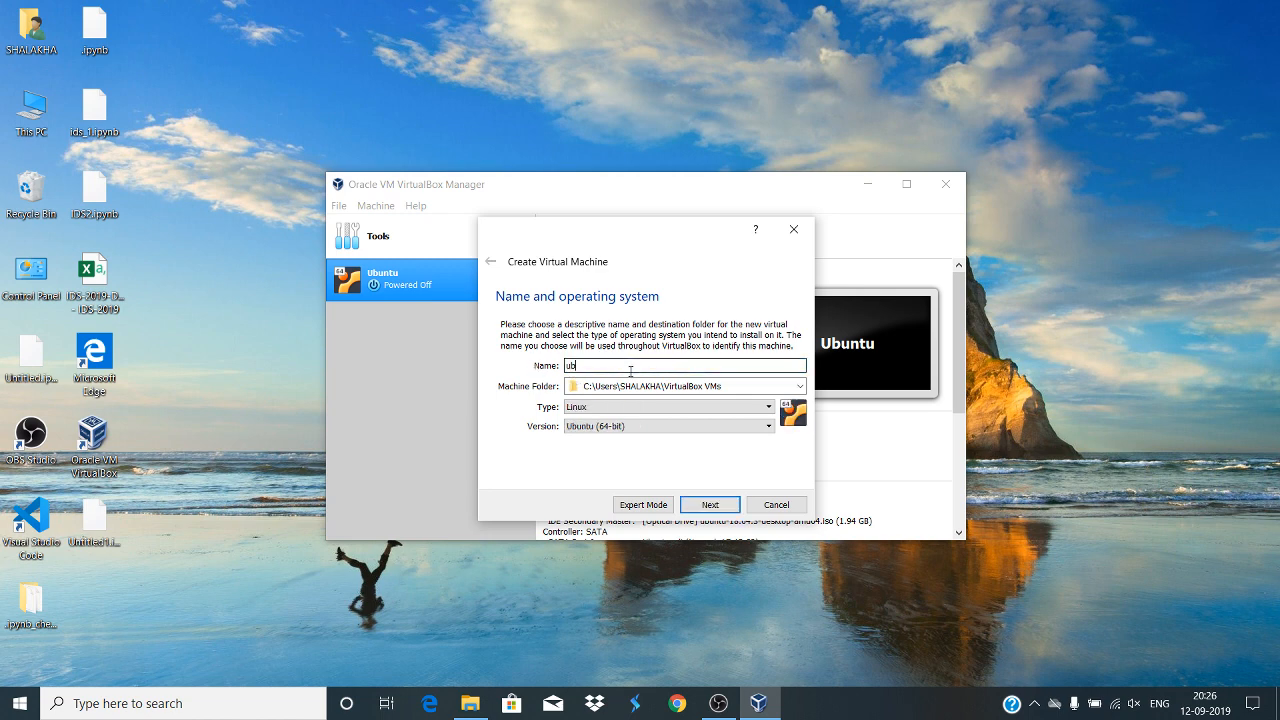
type("untu")
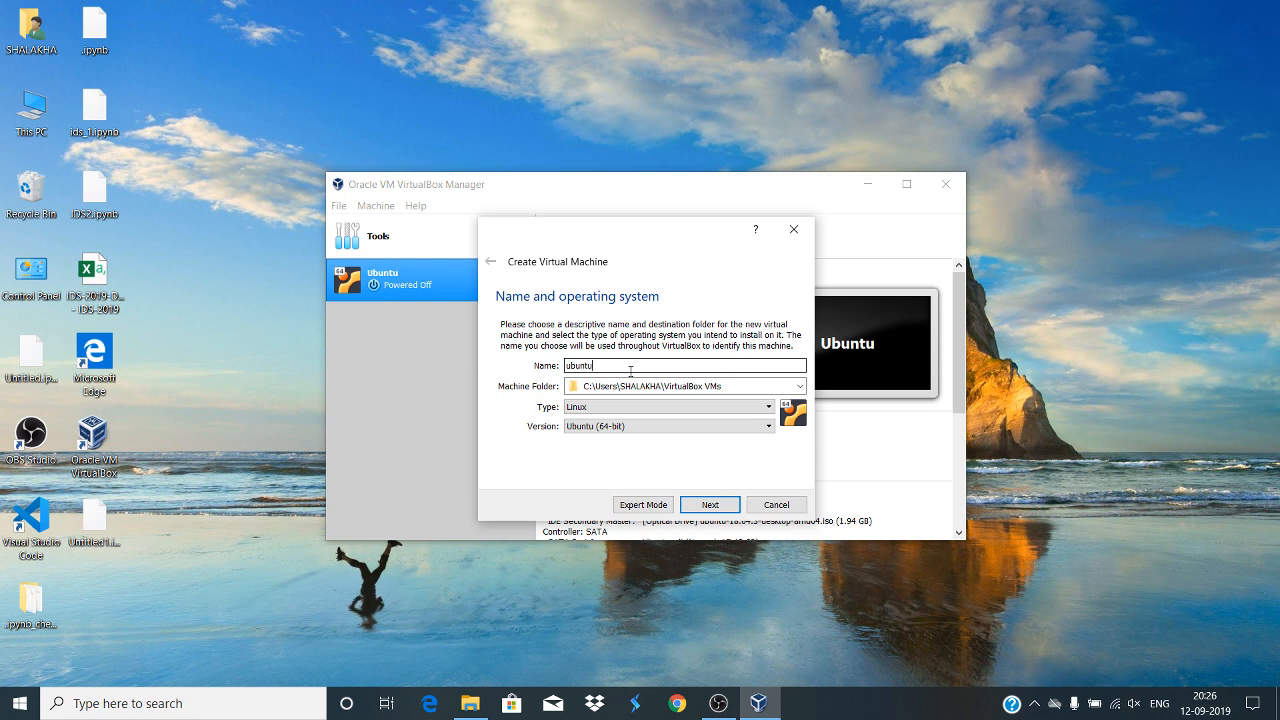
left_click(648, 428)
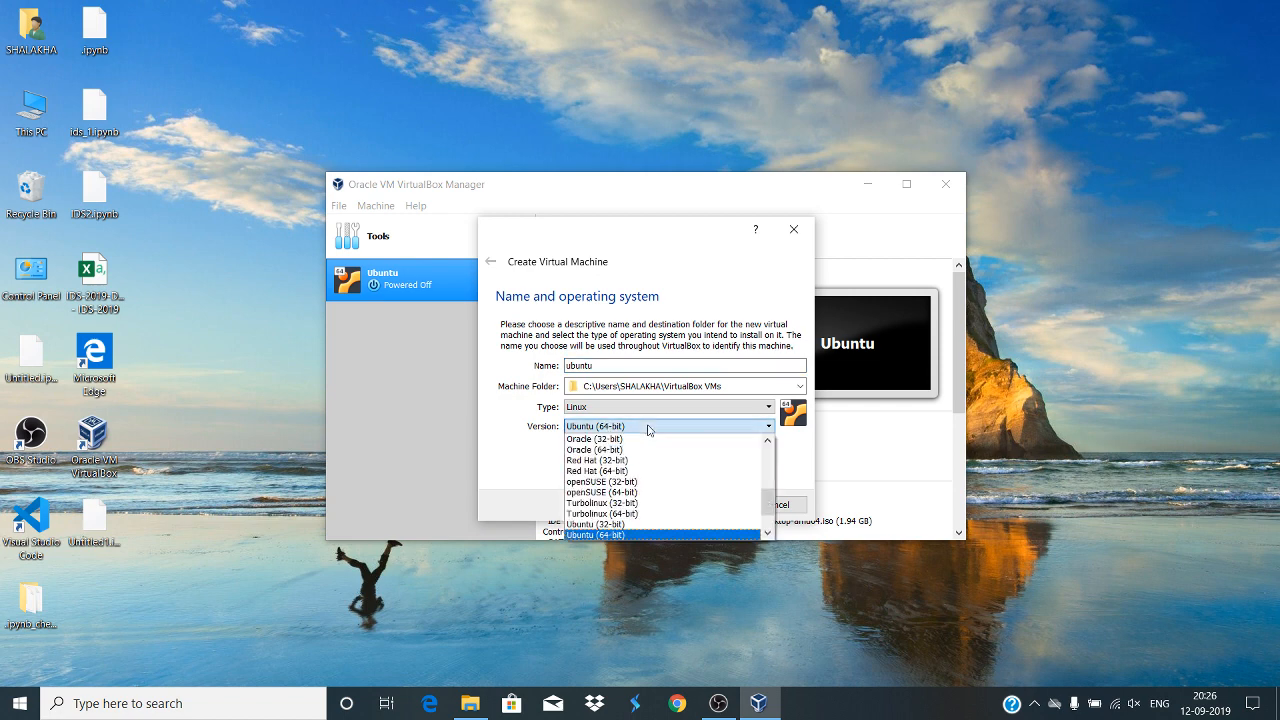
left_click(623, 533)
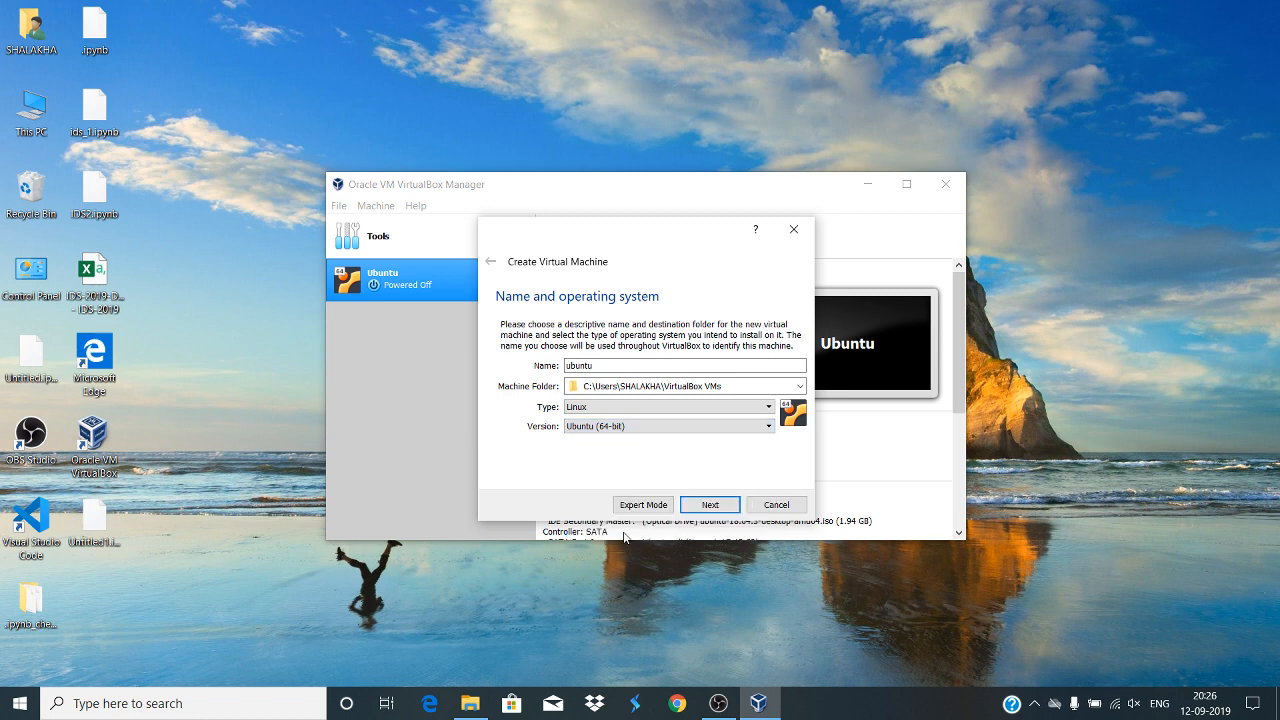
left_click(719, 508)
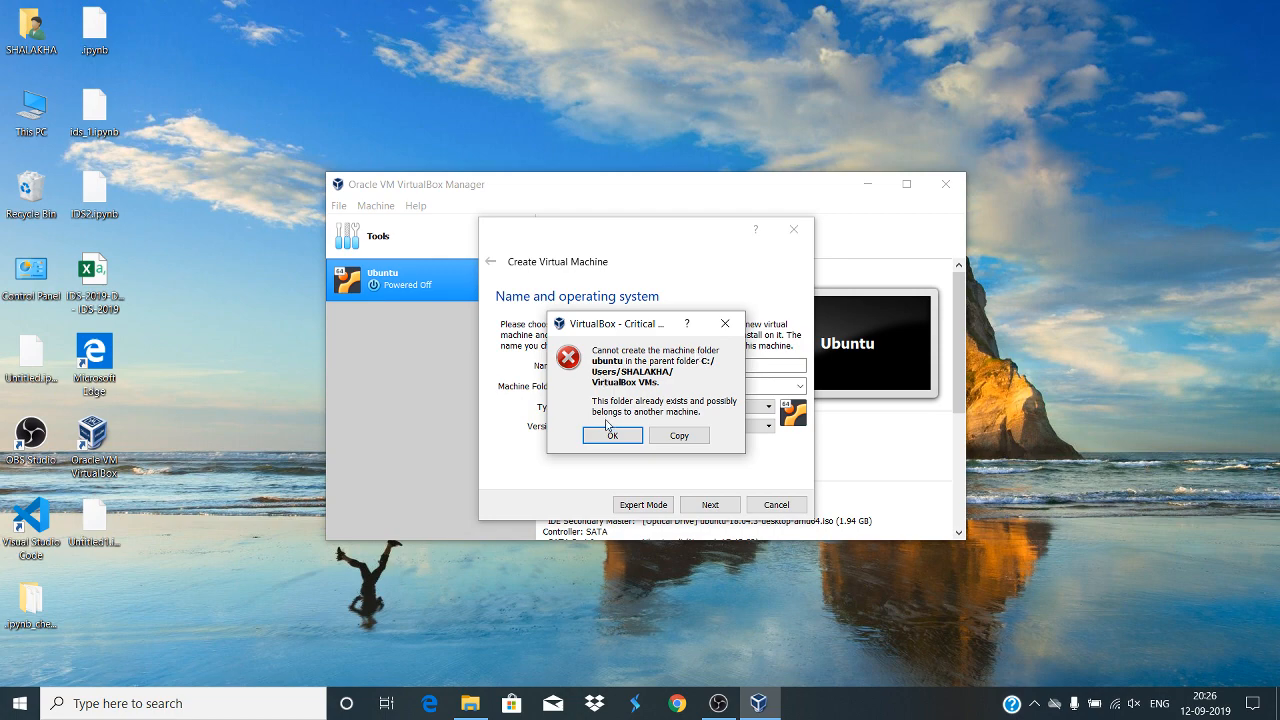
left_click(725, 323)
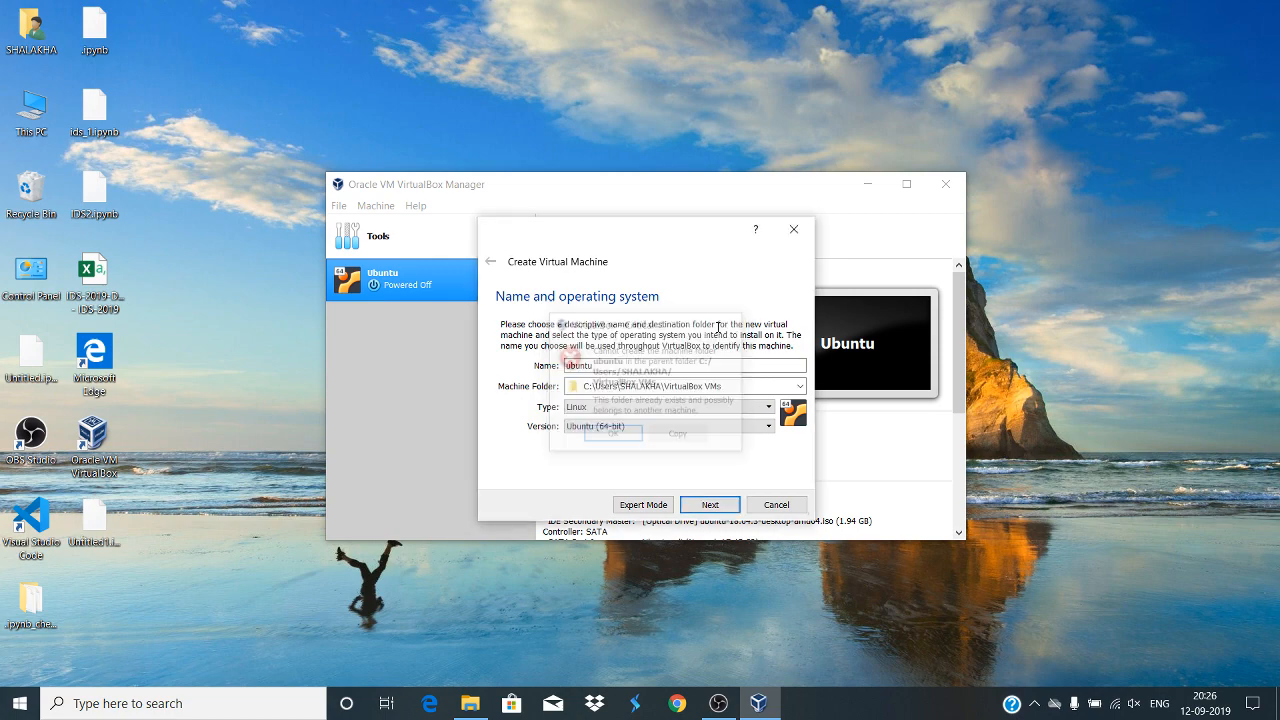
left_click(794, 229)
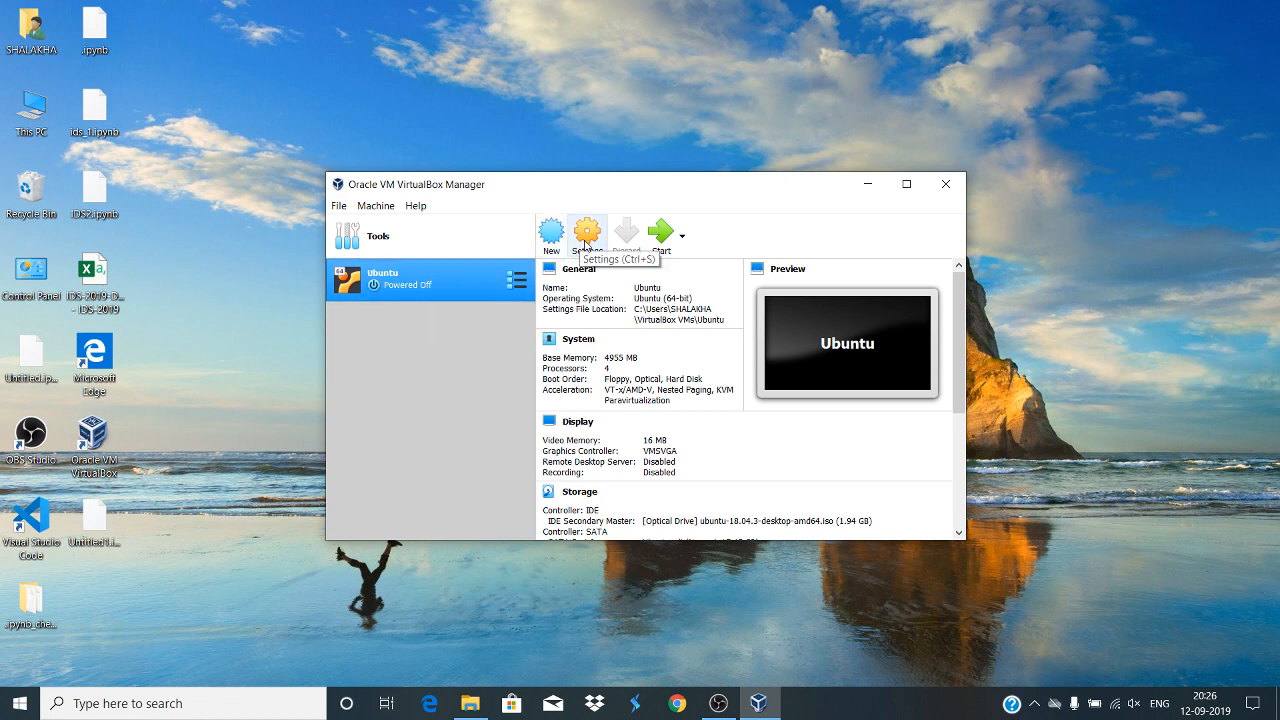
Step: Open the Ubuntu machine's settings and review its general options, including shared clipboard modes, description and disk encryption
left_click(586, 240)
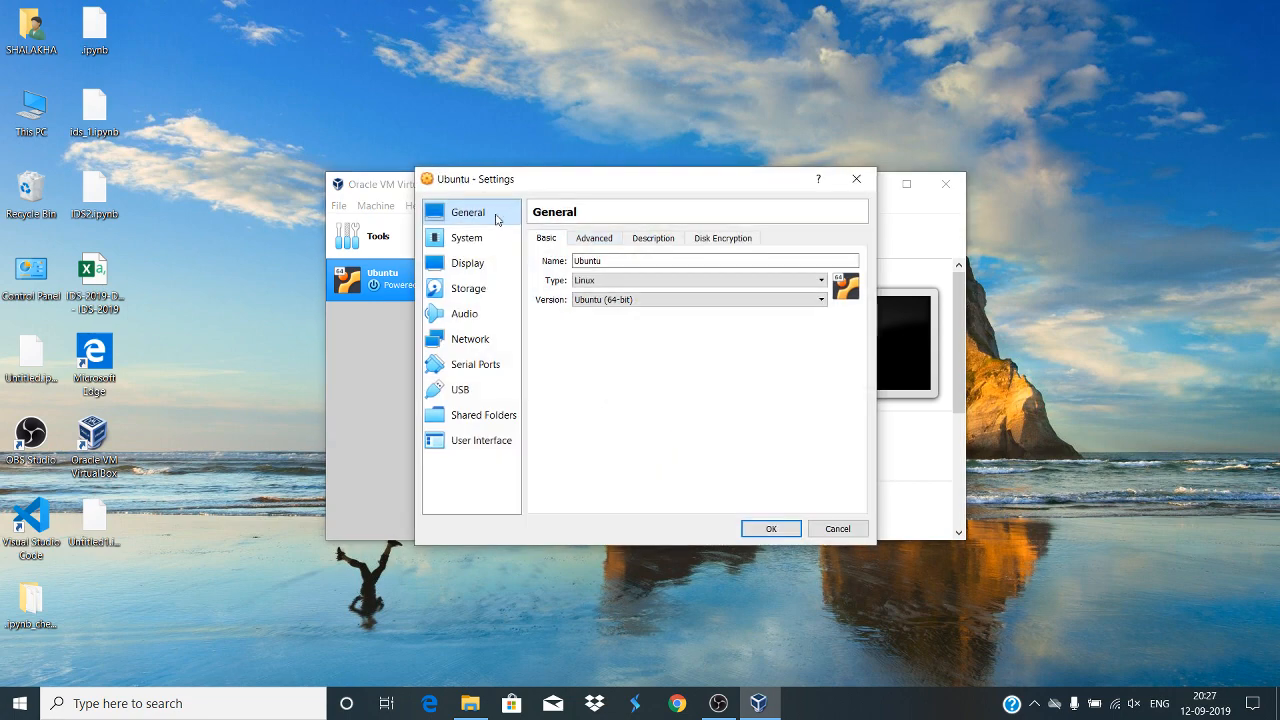
left_click(576, 261)
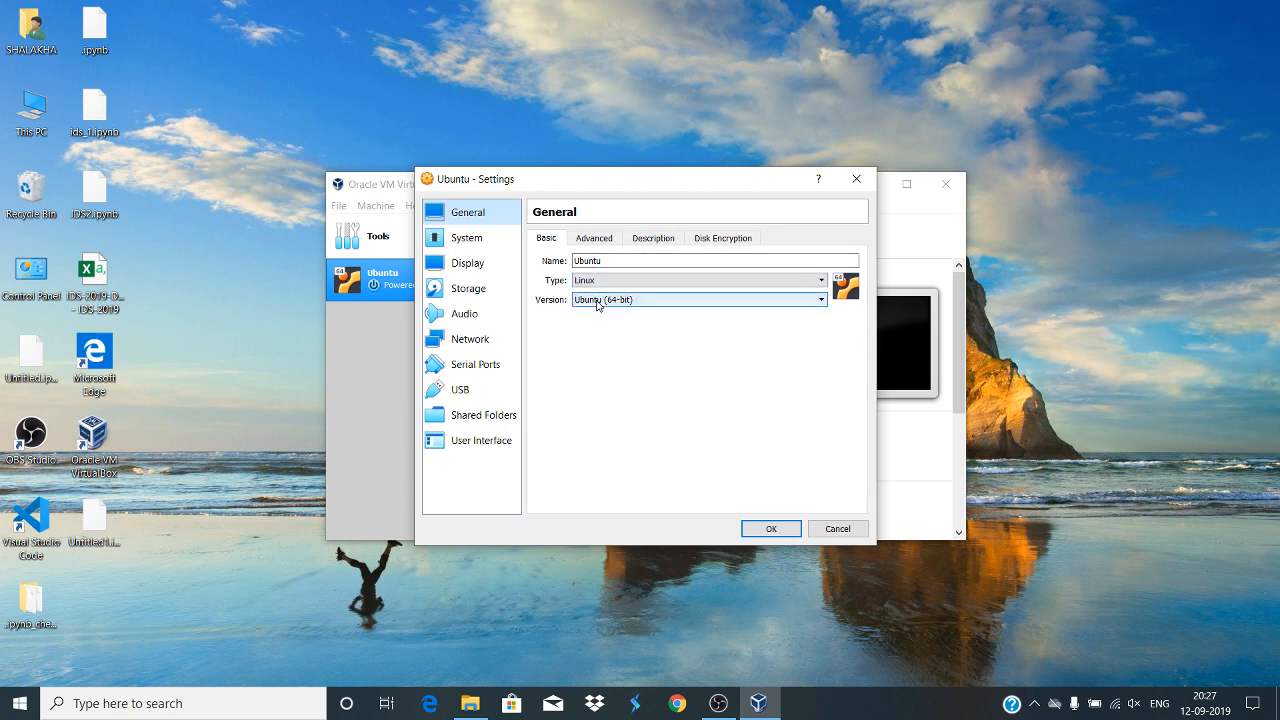
left_click(593, 240)
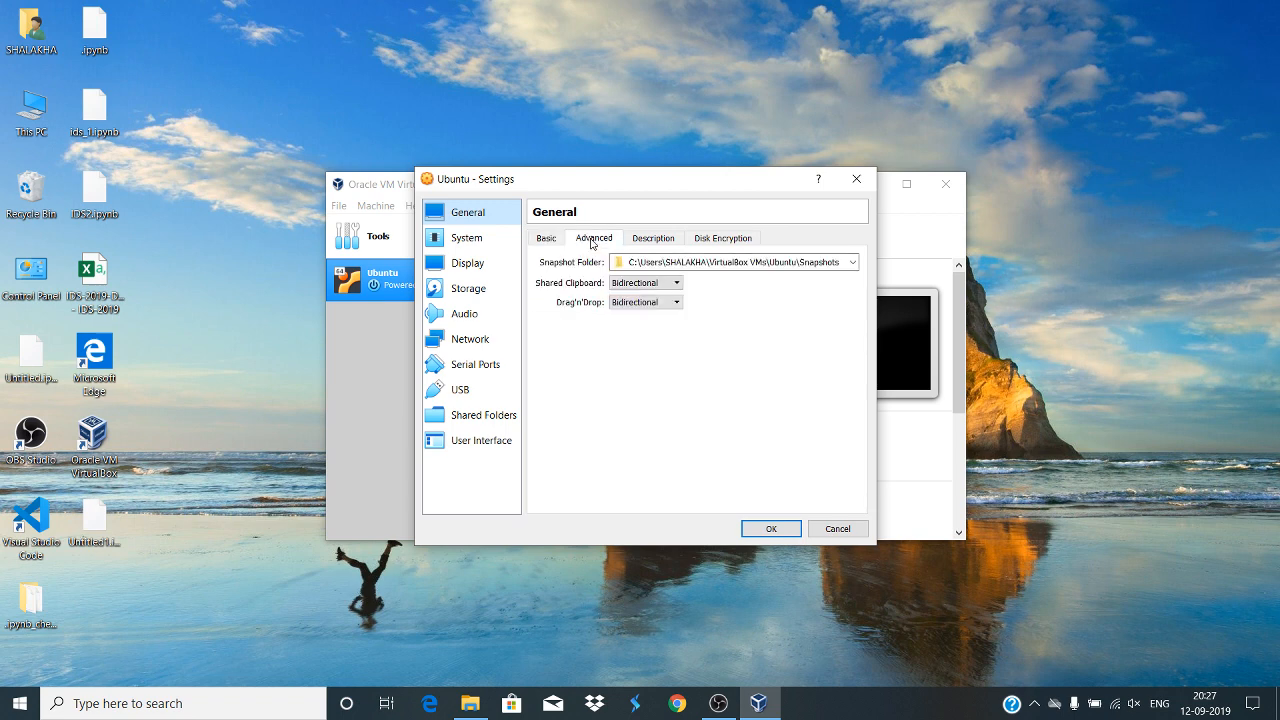
left_click(639, 284)
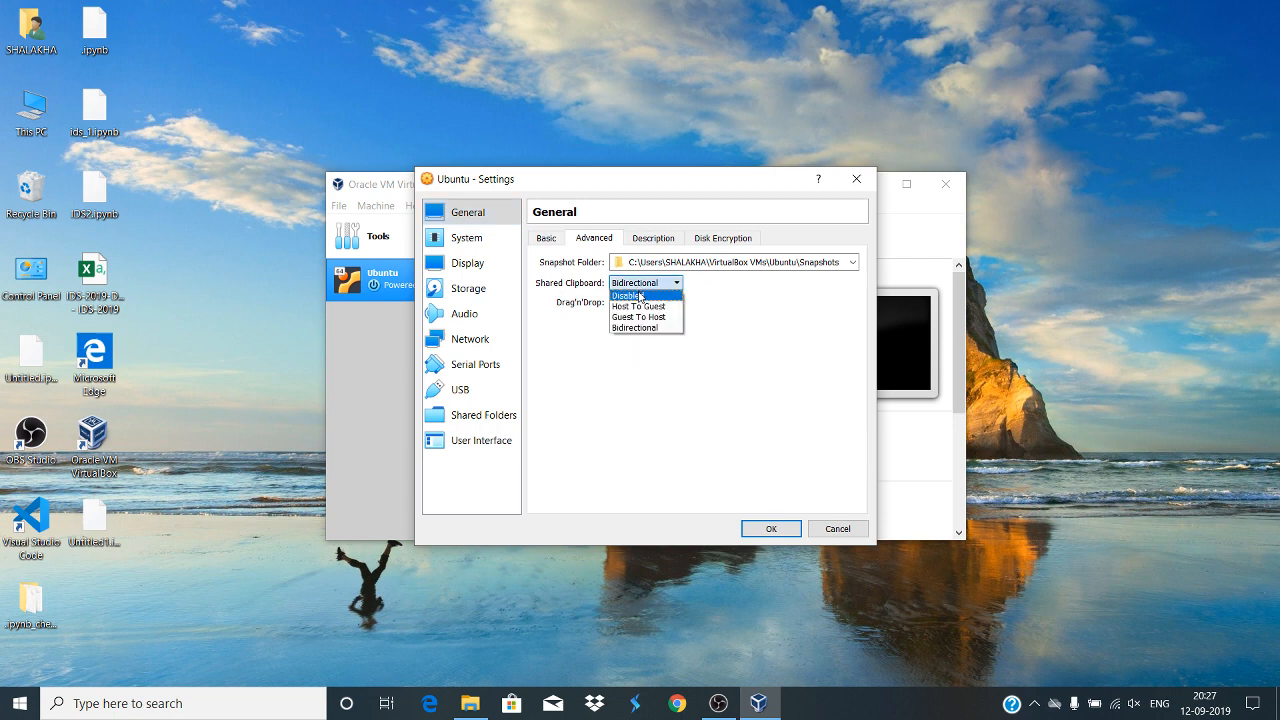
left_click(673, 367)
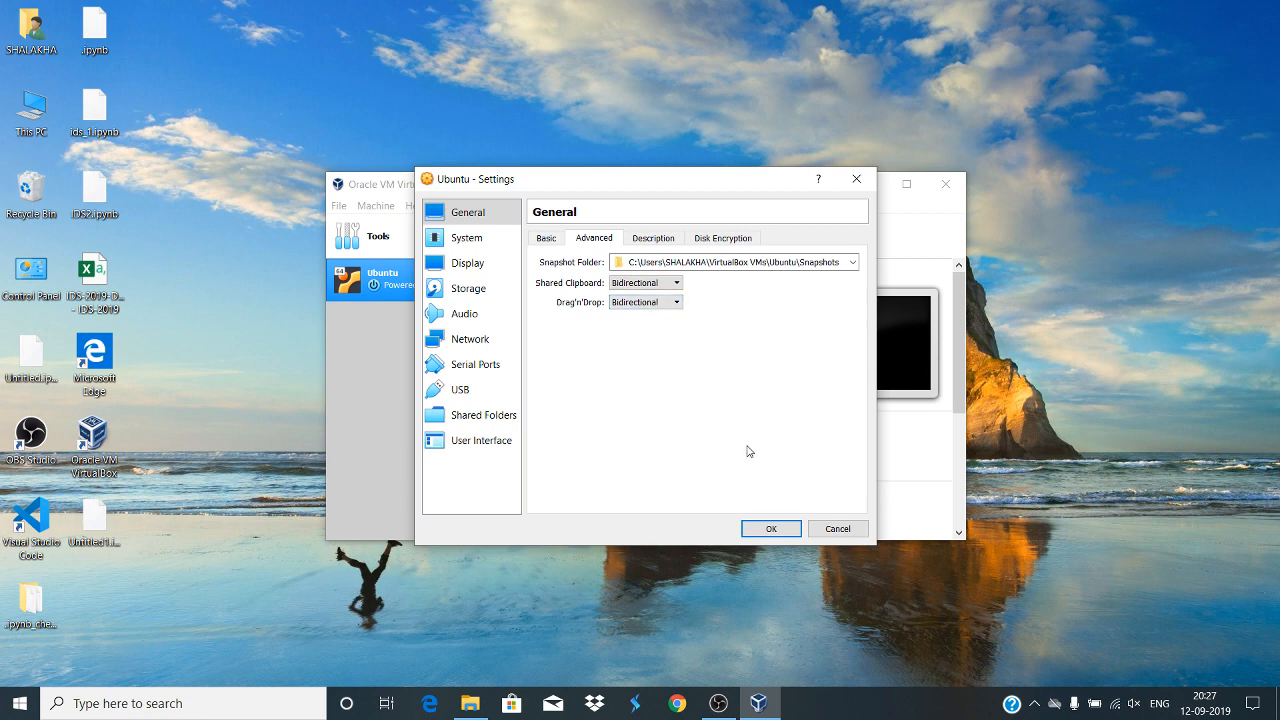
left_click(660, 240)
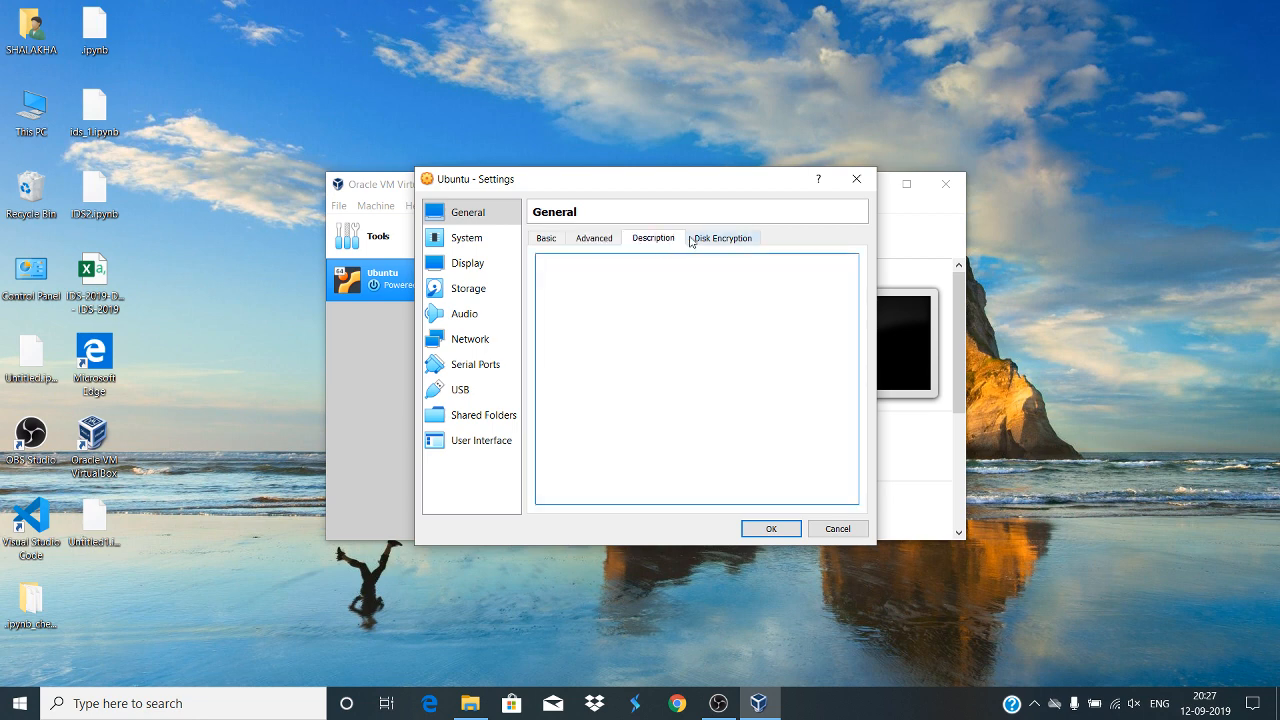
left_click(698, 241)
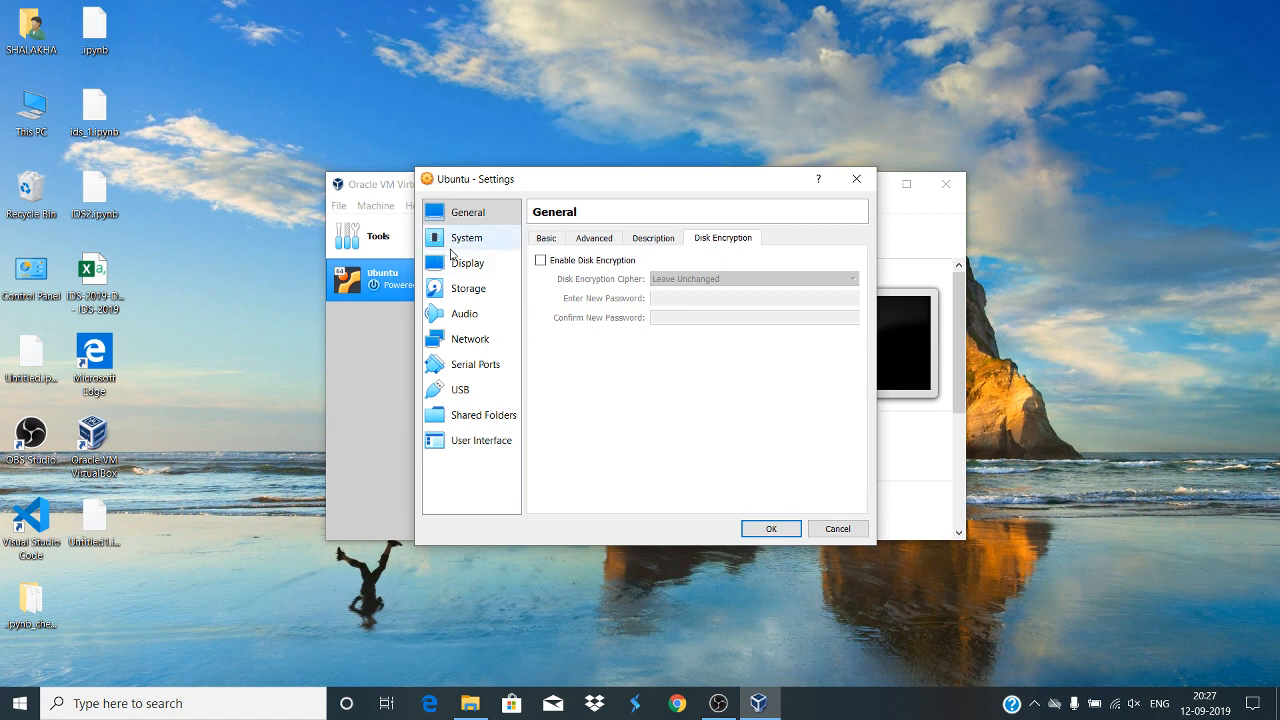
Step: Set the Ubuntu machine's base memory to 5211 MB in the system settings
left_click(464, 249)
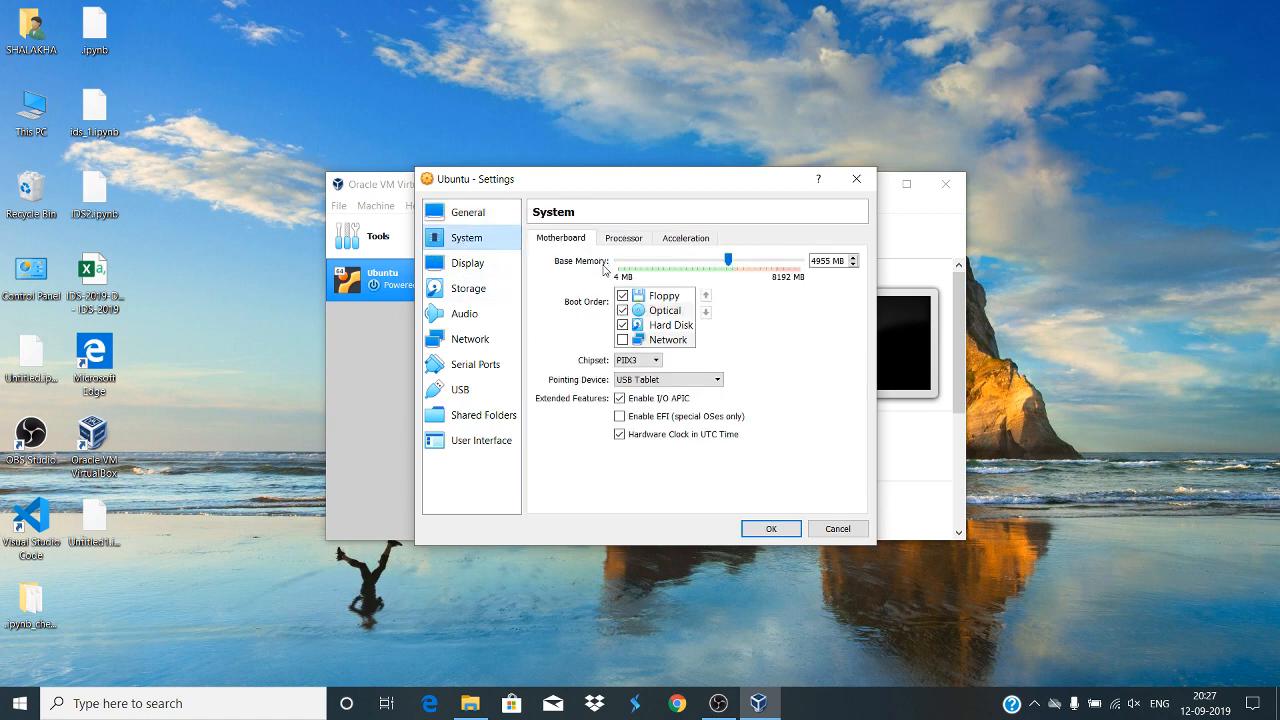
left_click(734, 262)
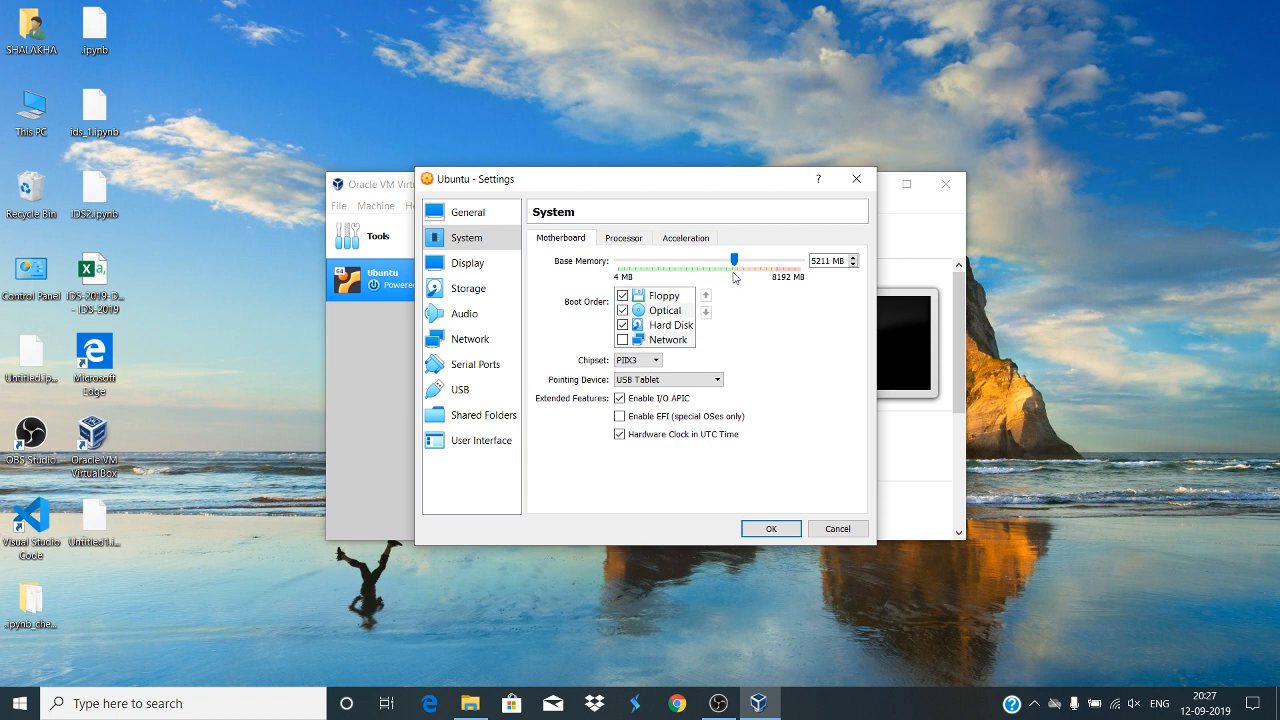
Step: Load the ubuntu-18.04.3-desktop-amd64 disc image from Downloads into the IDE optical drive and save the machine's settings
left_click(485, 296)
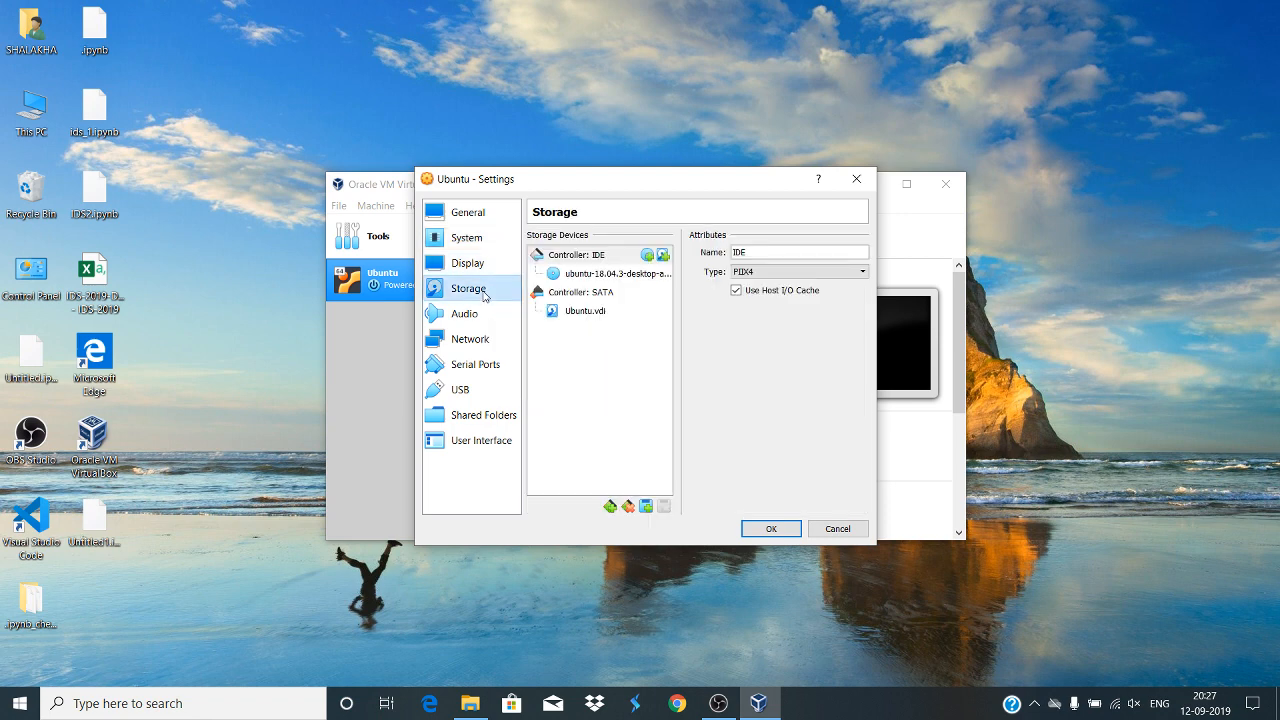
left_click(550, 277)
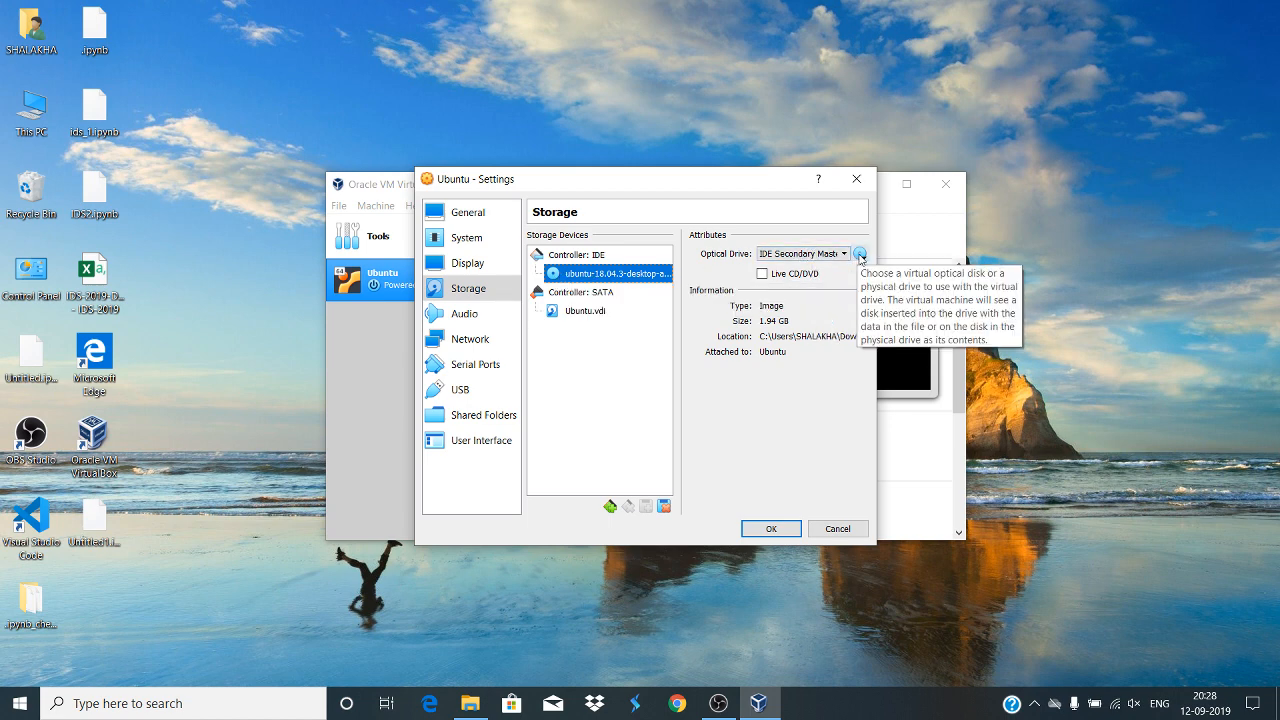
left_click(860, 256)
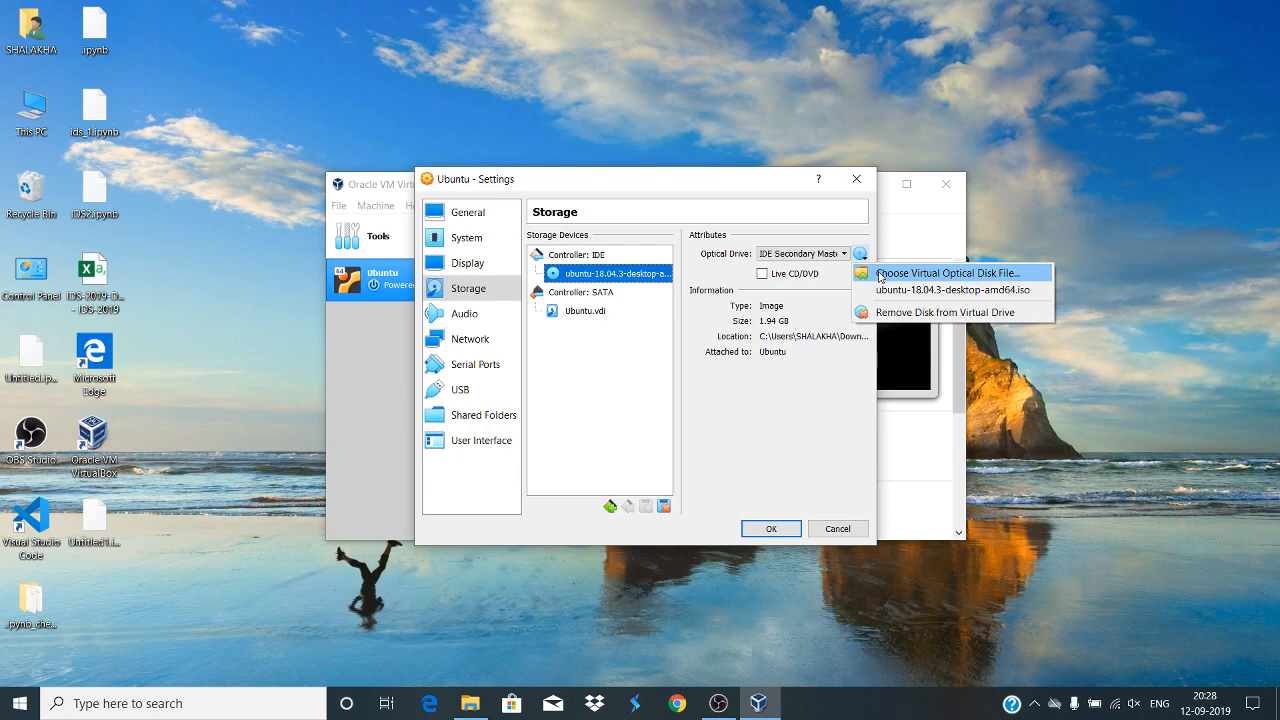
left_click(880, 275)
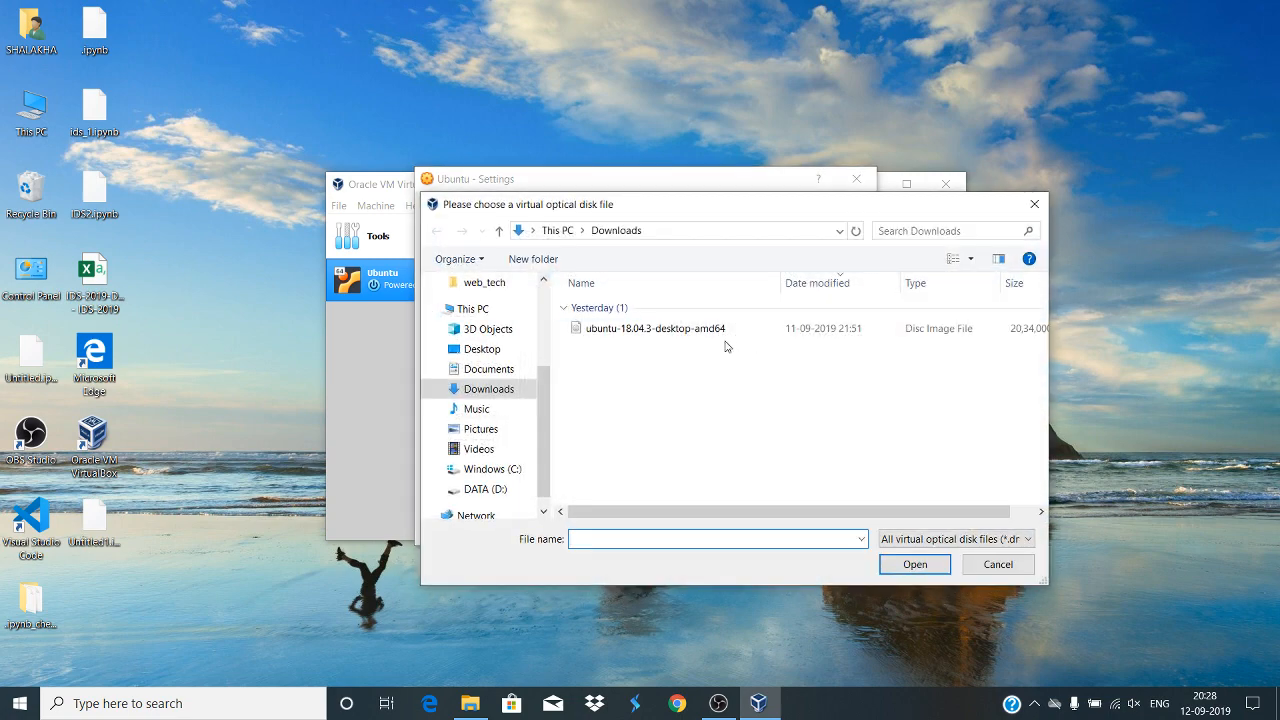
mouse_move(726, 336)
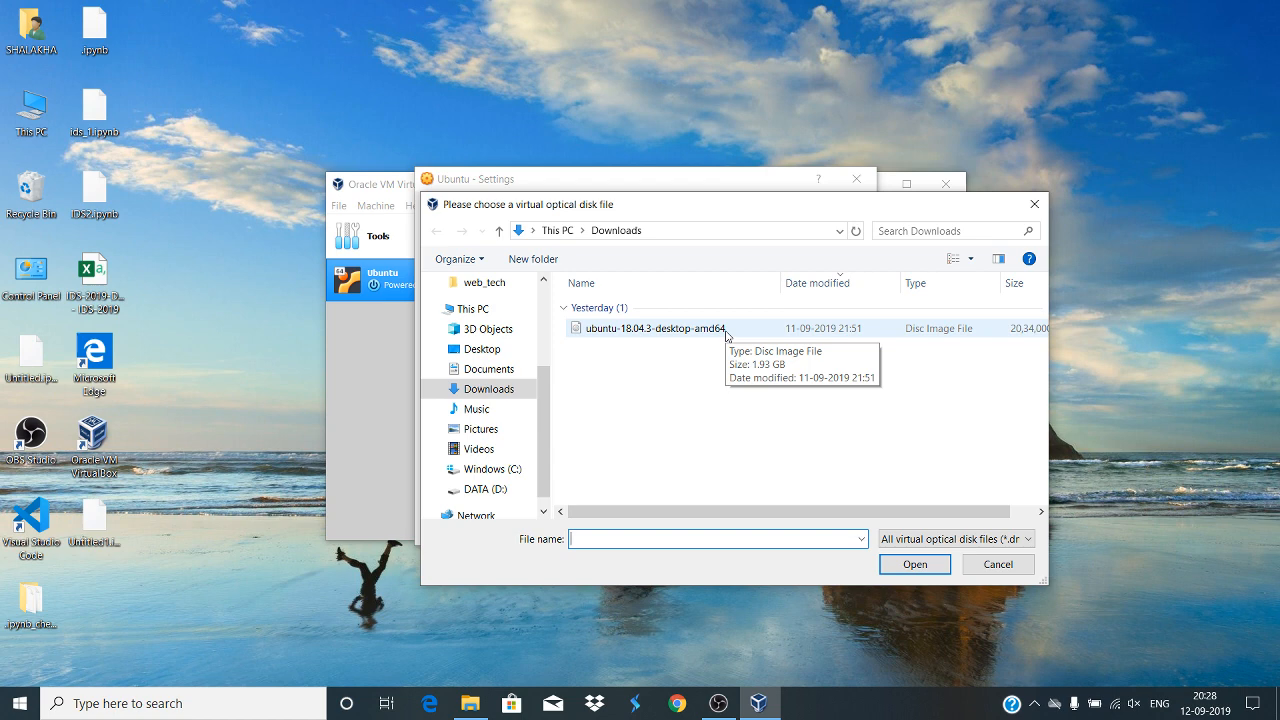
left_click(726, 336)
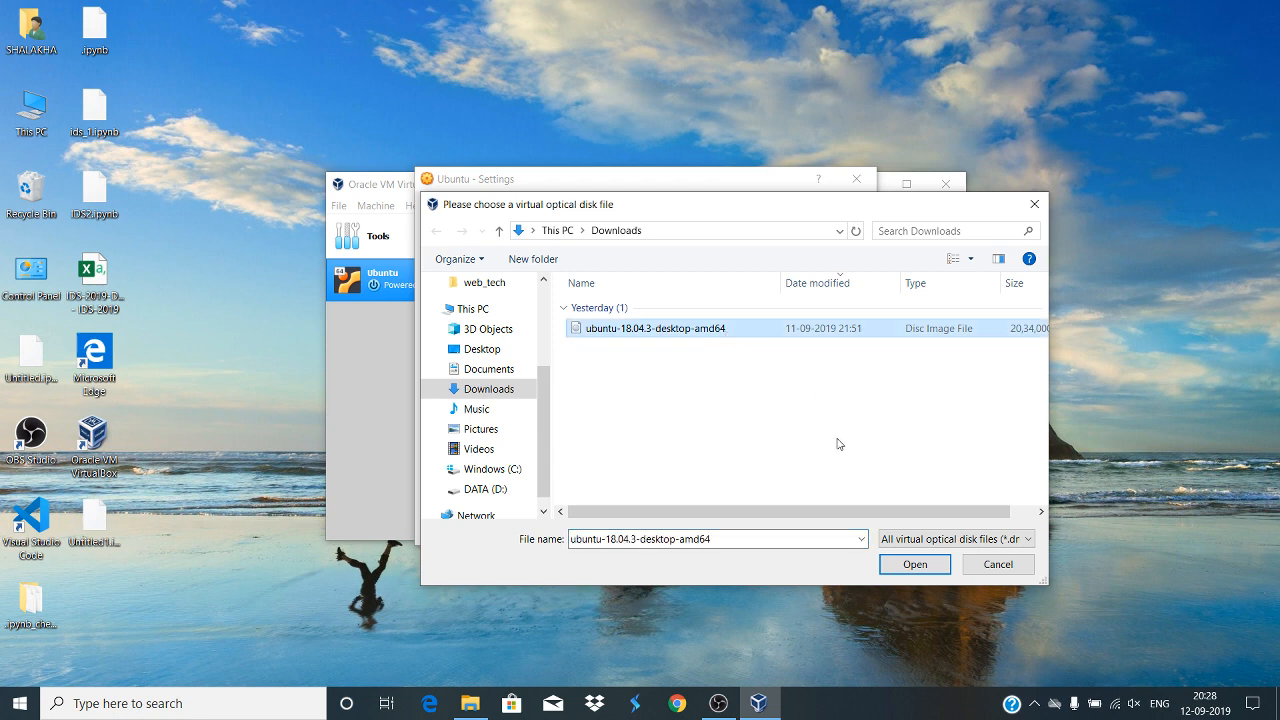
left_click(916, 565)
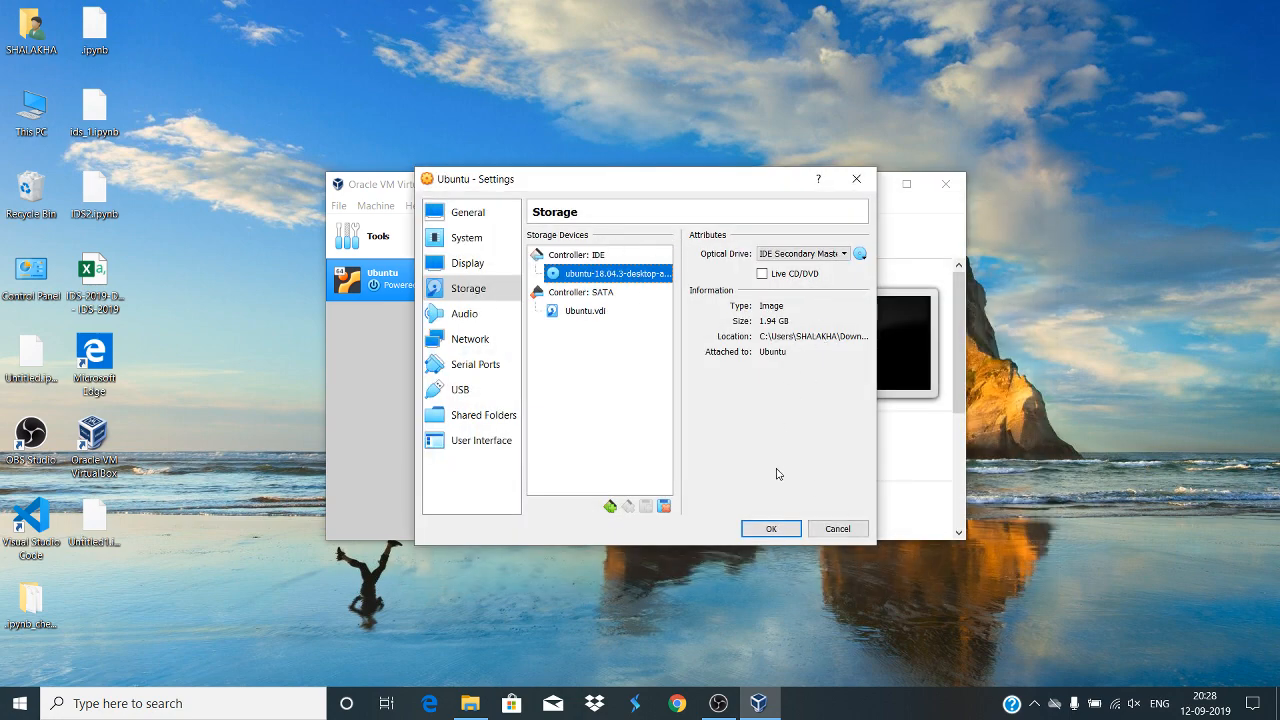
left_click(772, 531)
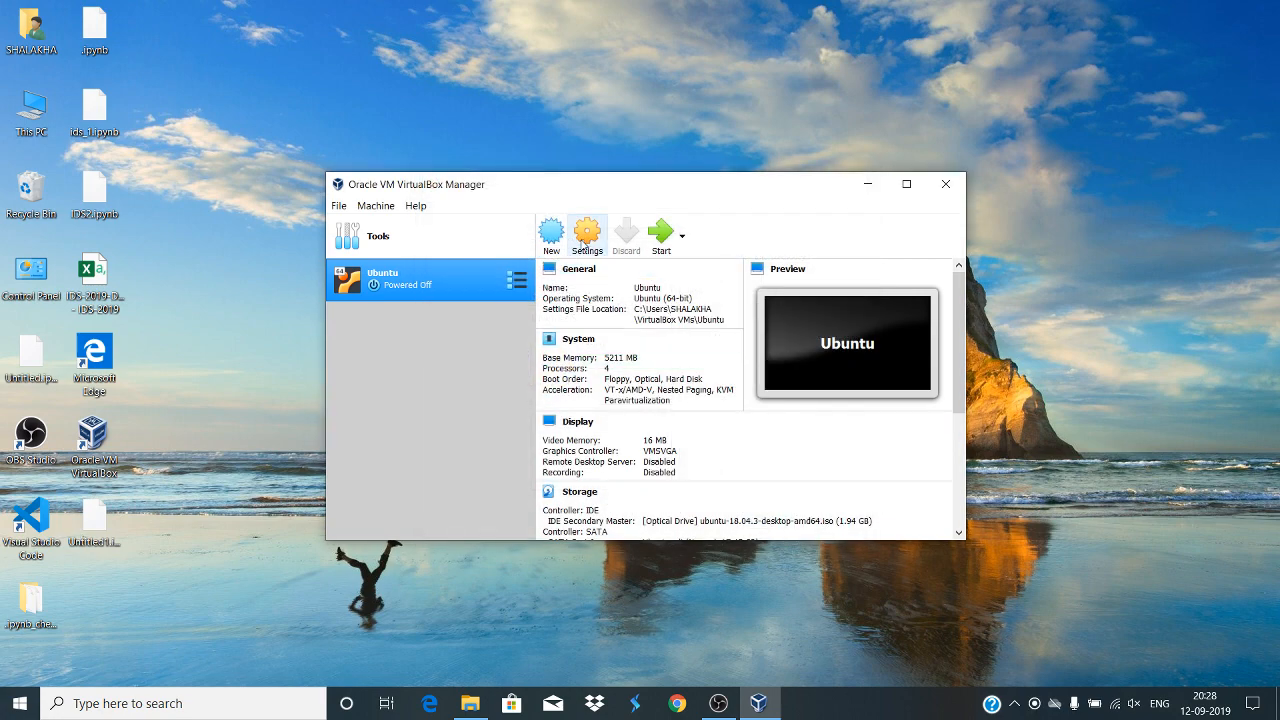
Step: Reopen the Ubuntu machine's settings, check its base memory and processor allocation, and close them
left_click(586, 240)
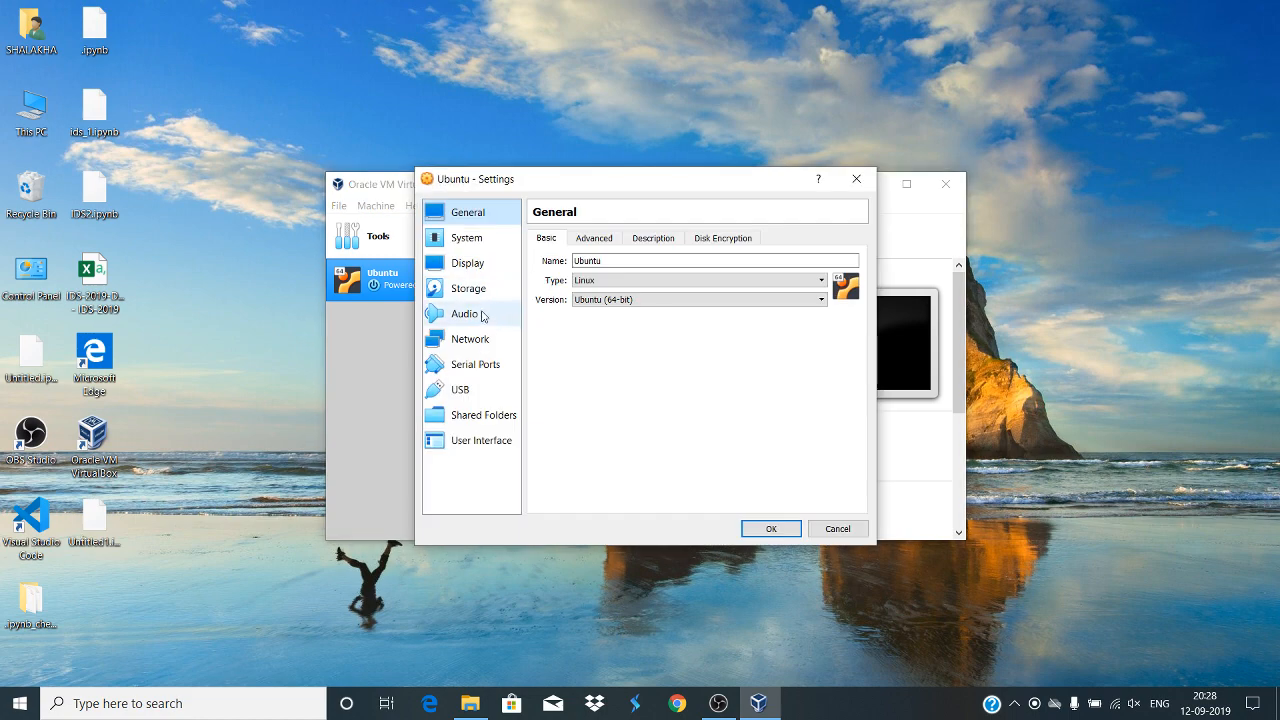
left_click(488, 239)
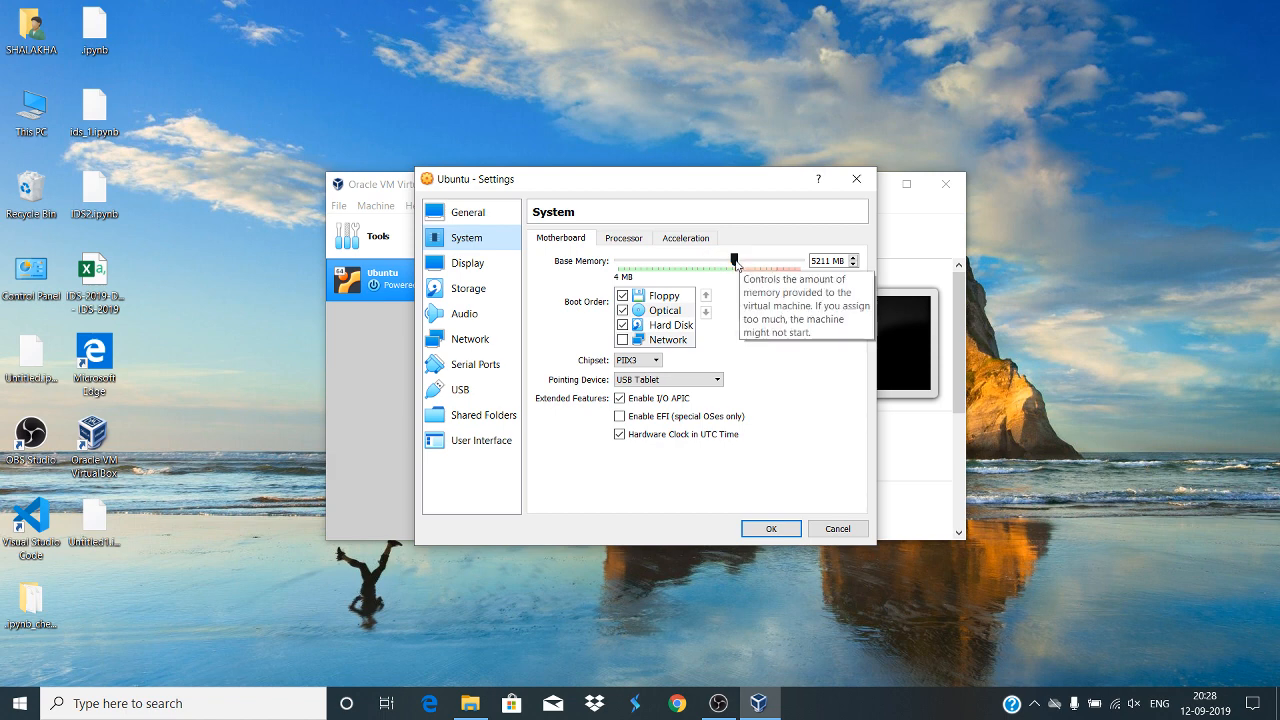
left_click(634, 245)
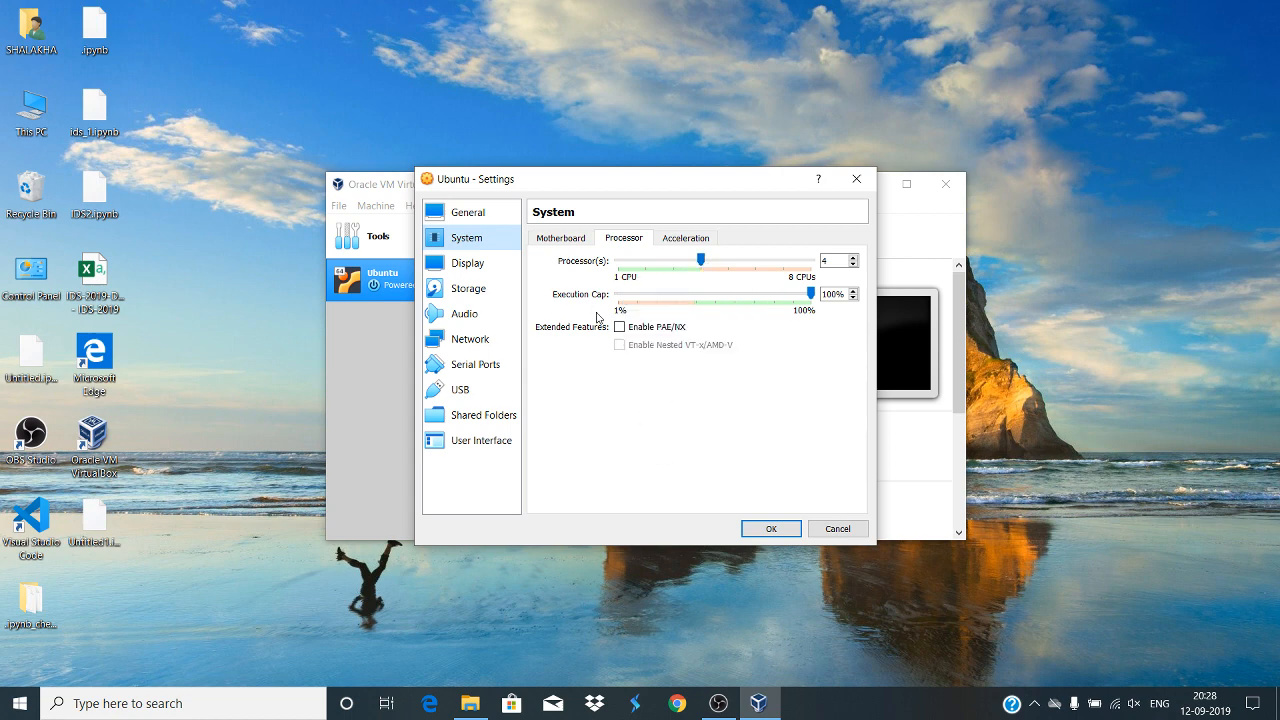
left_click(771, 528)
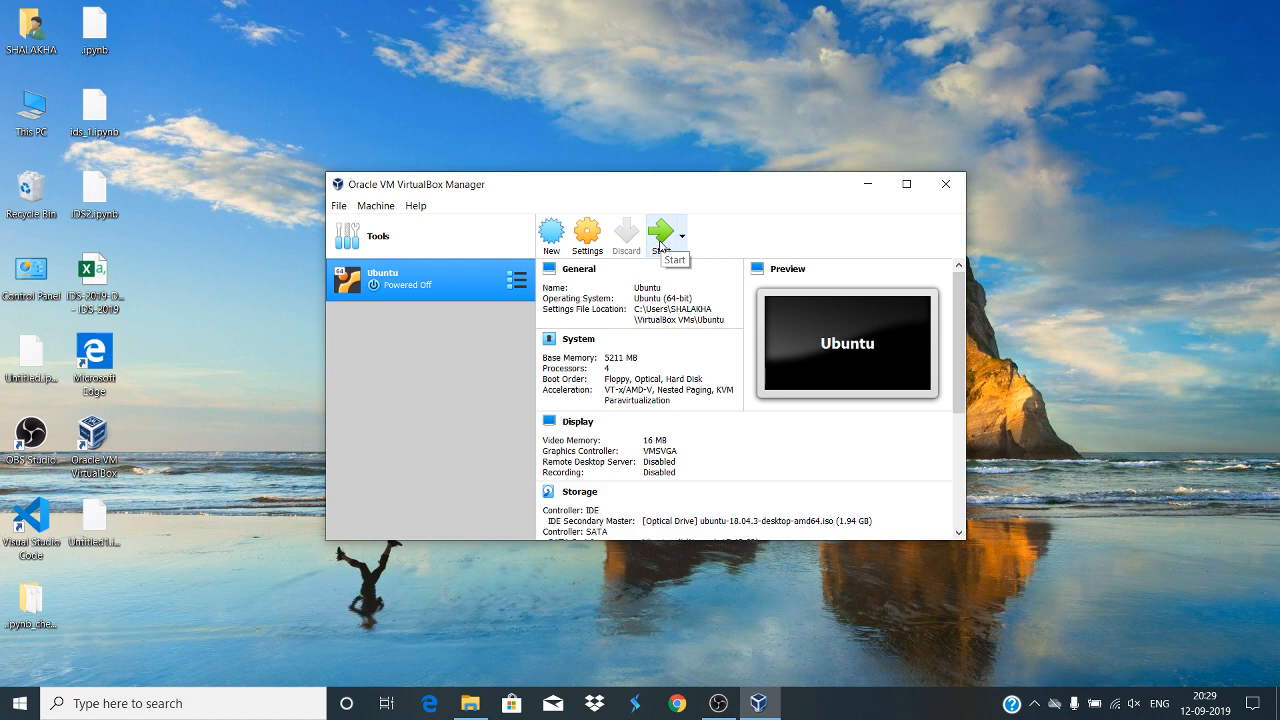
Step: Start the Ubuntu machine and proceed with installing Ubuntu using the English (US) keyboard layout and Normal installation
left_click(659, 244)
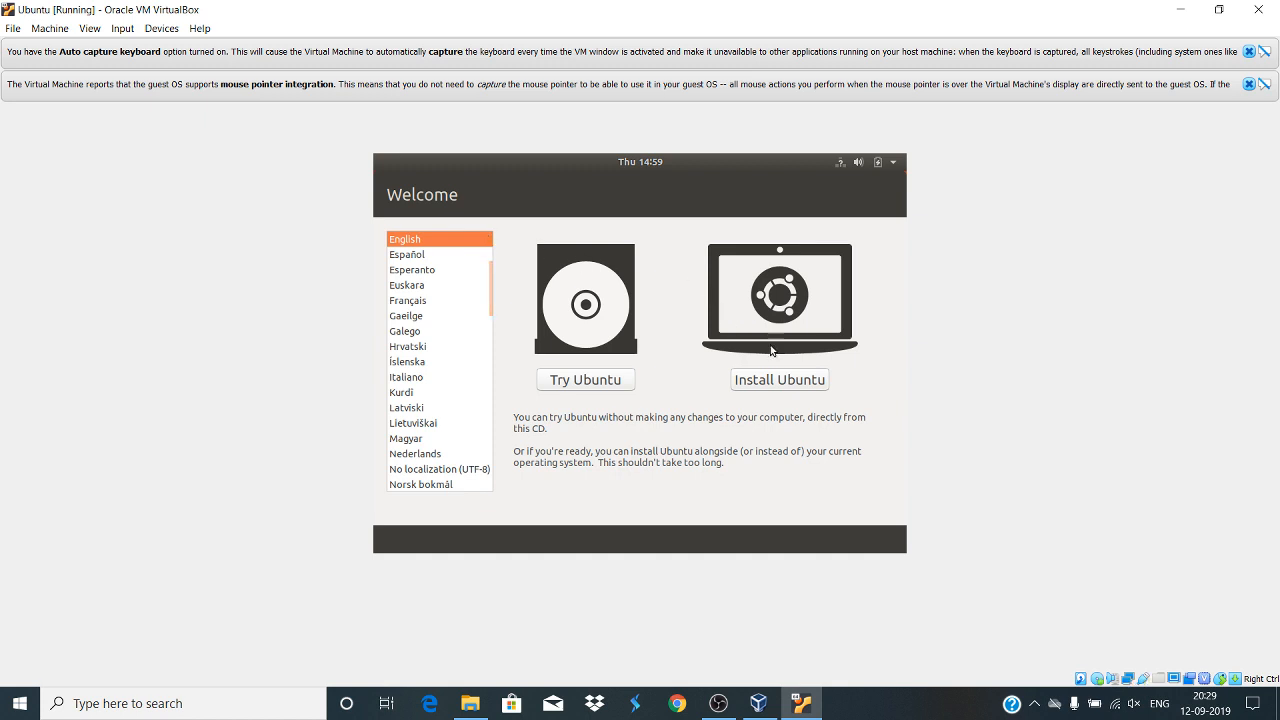
left_click(777, 379)
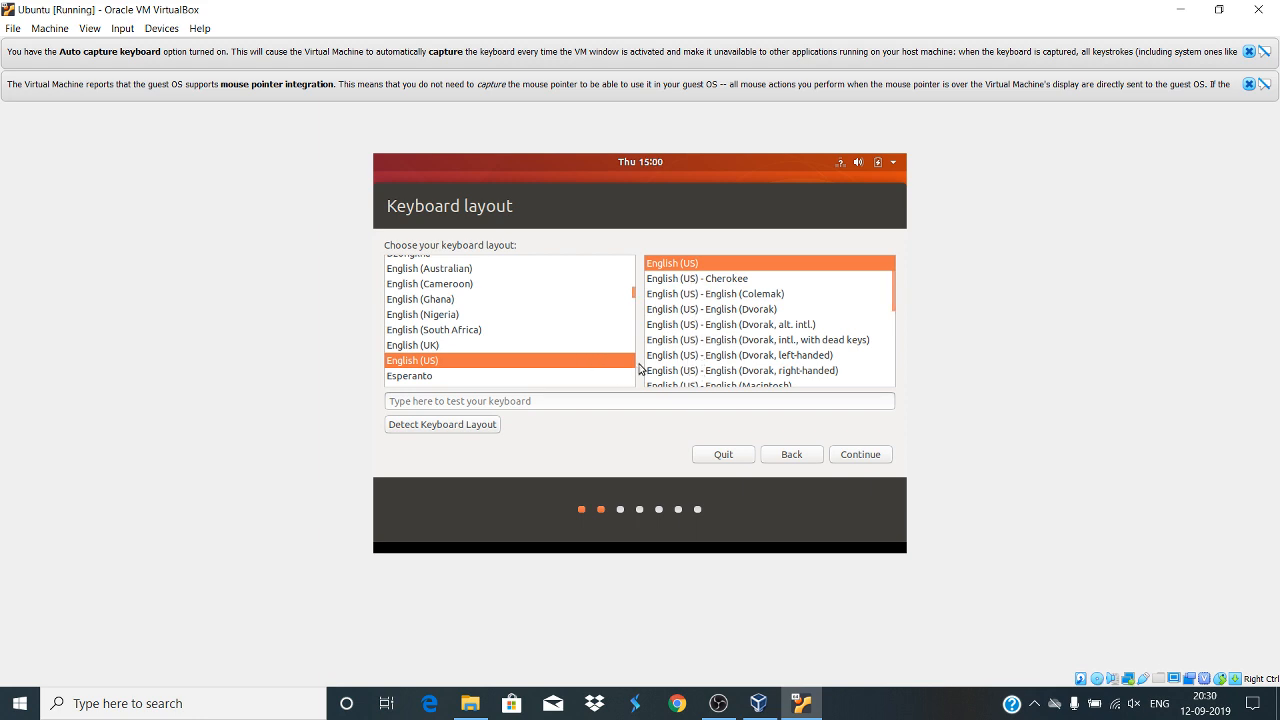
left_click(855, 457)
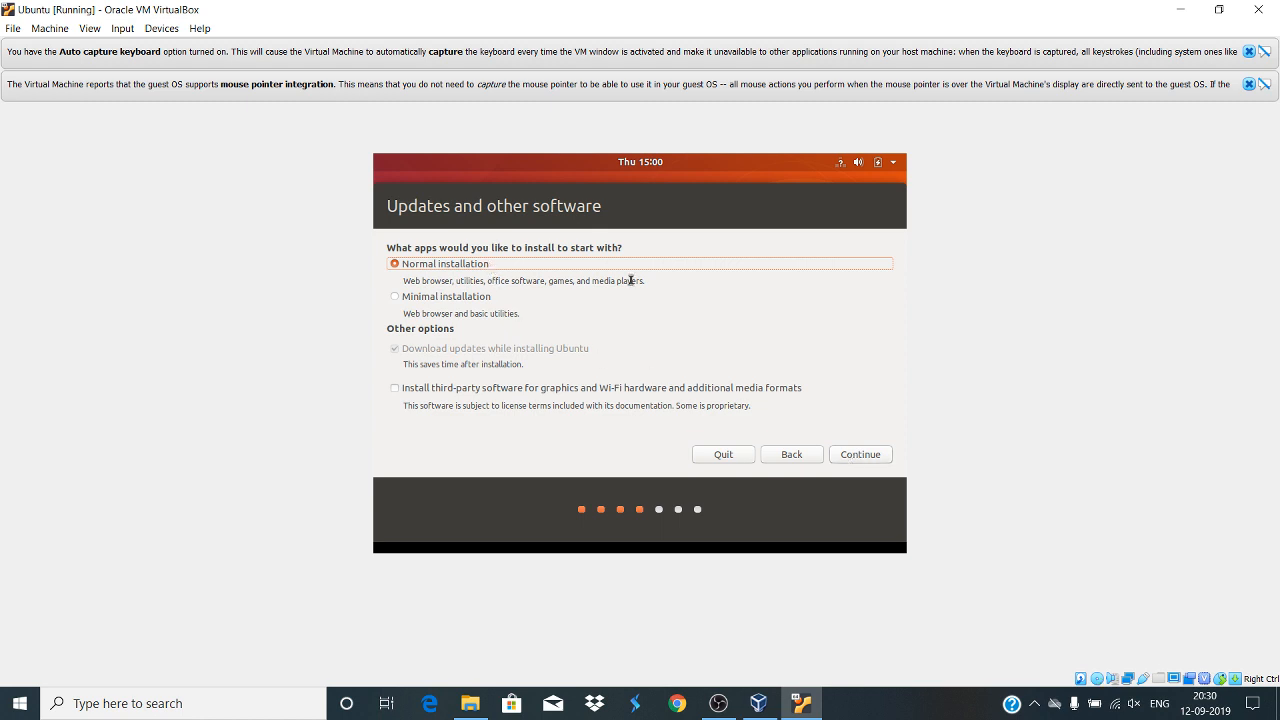
left_click(866, 456)
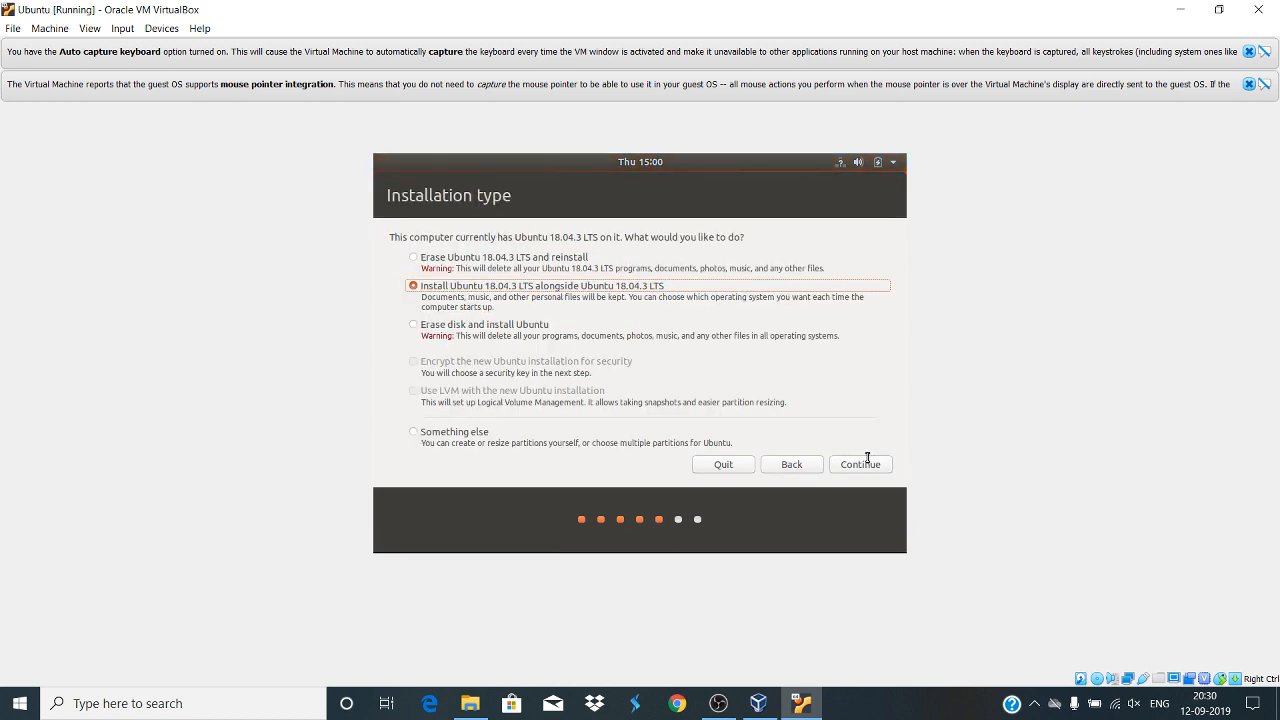
Step: Choose to erase the disk and install Ubuntu, approve writing the disk changes, and set the location to Kolkata
left_click(616, 327)
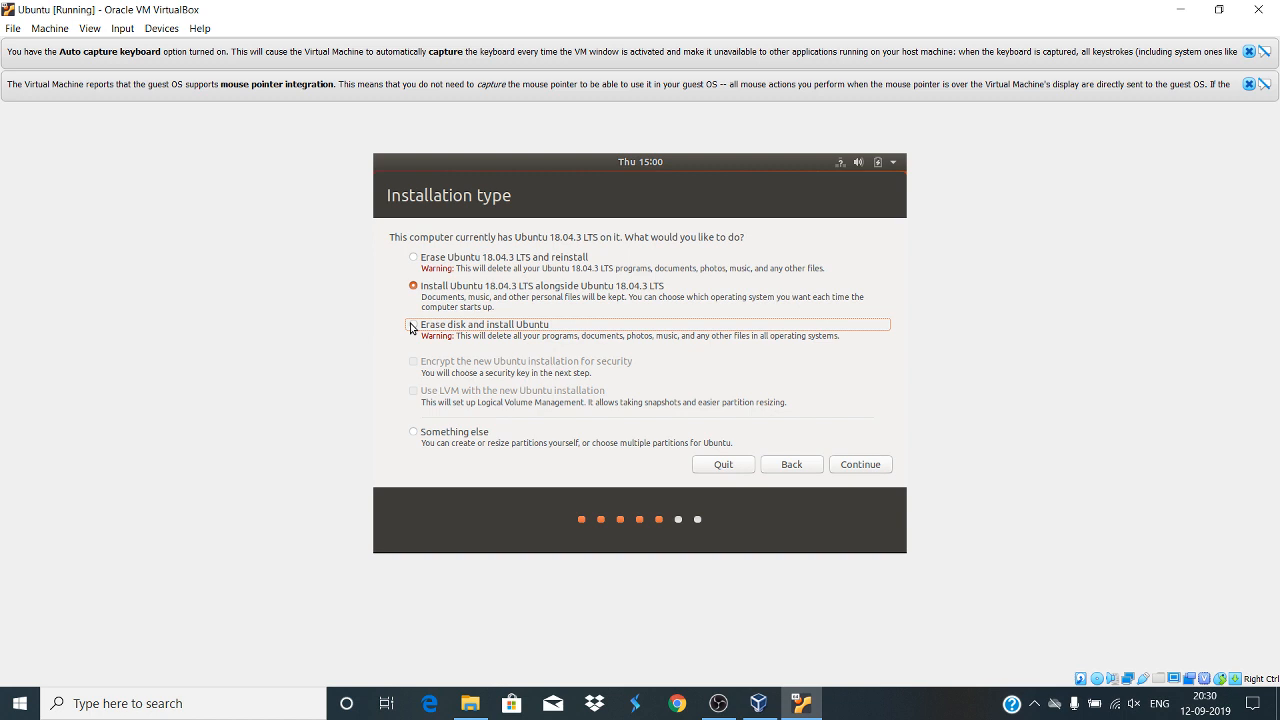
left_click(411, 327)
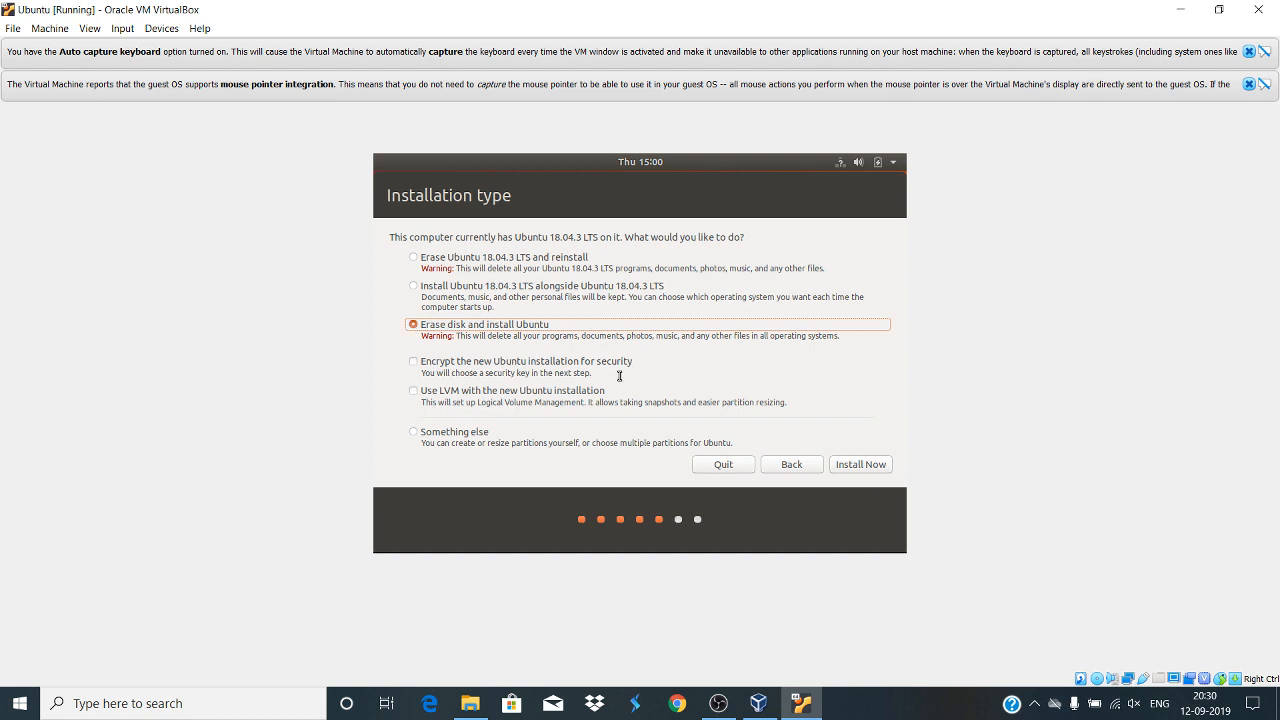
left_click(859, 466)
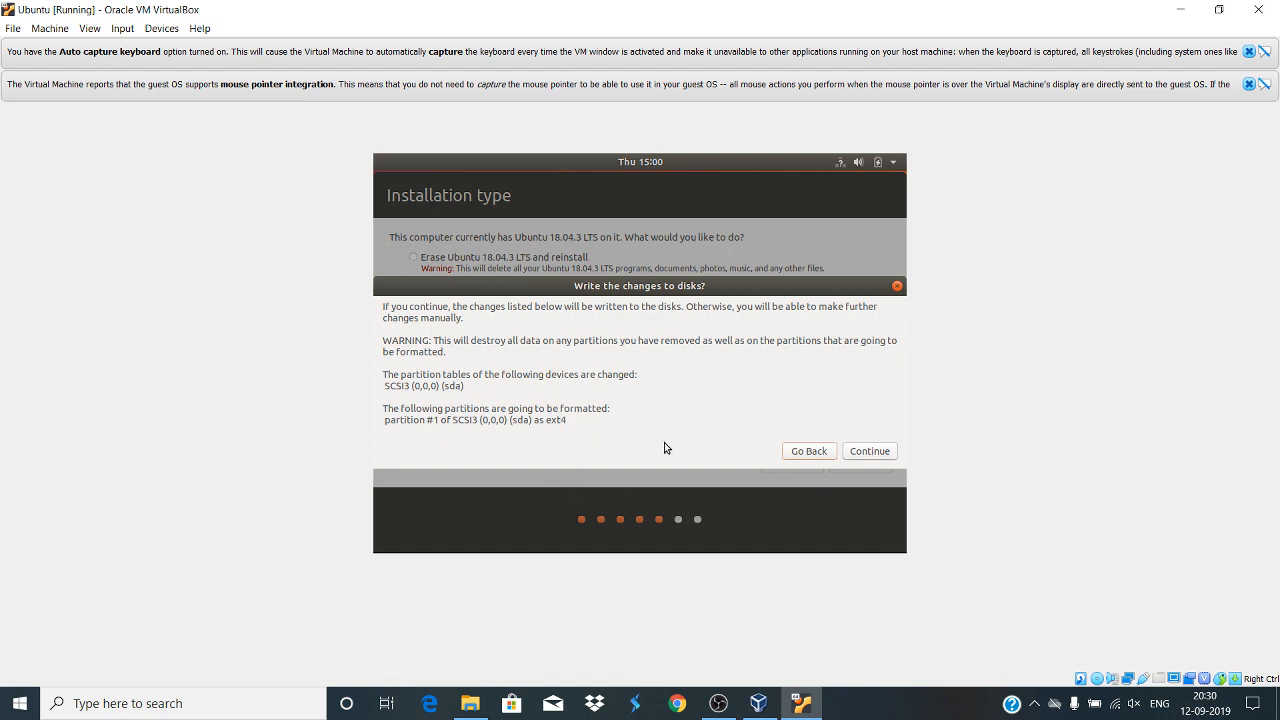
left_click(869, 451)
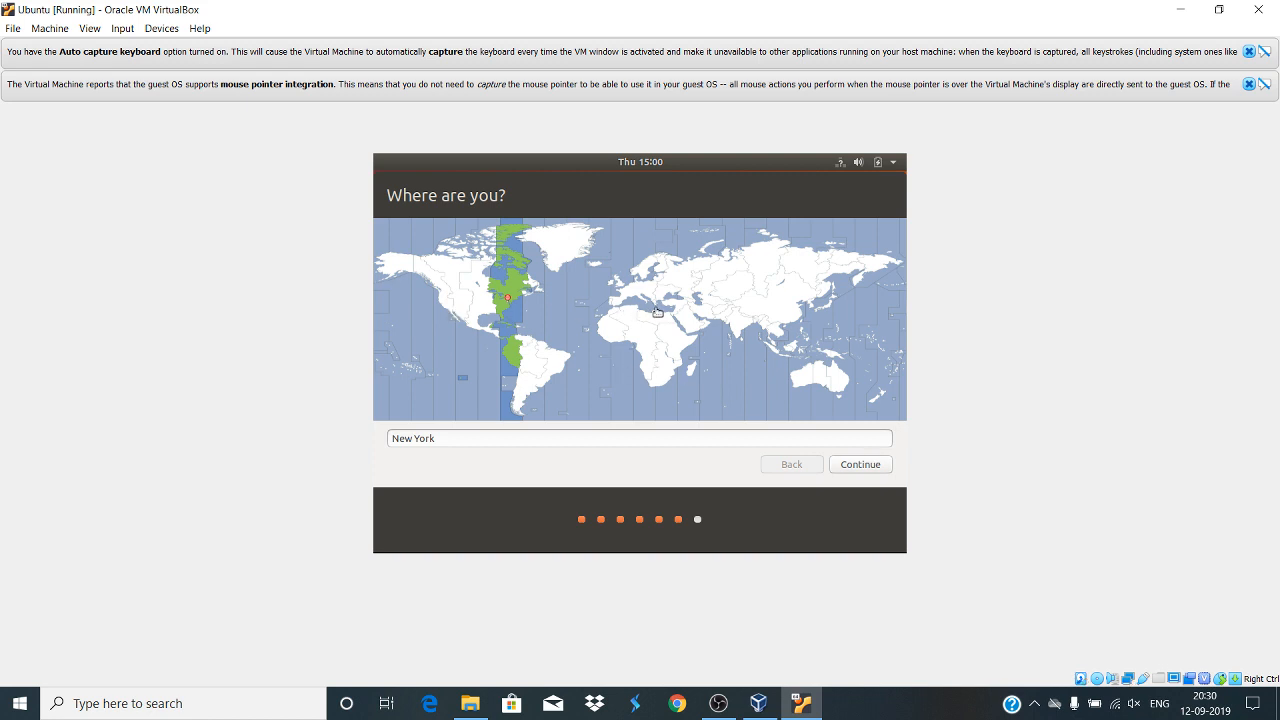
left_click(736, 331)
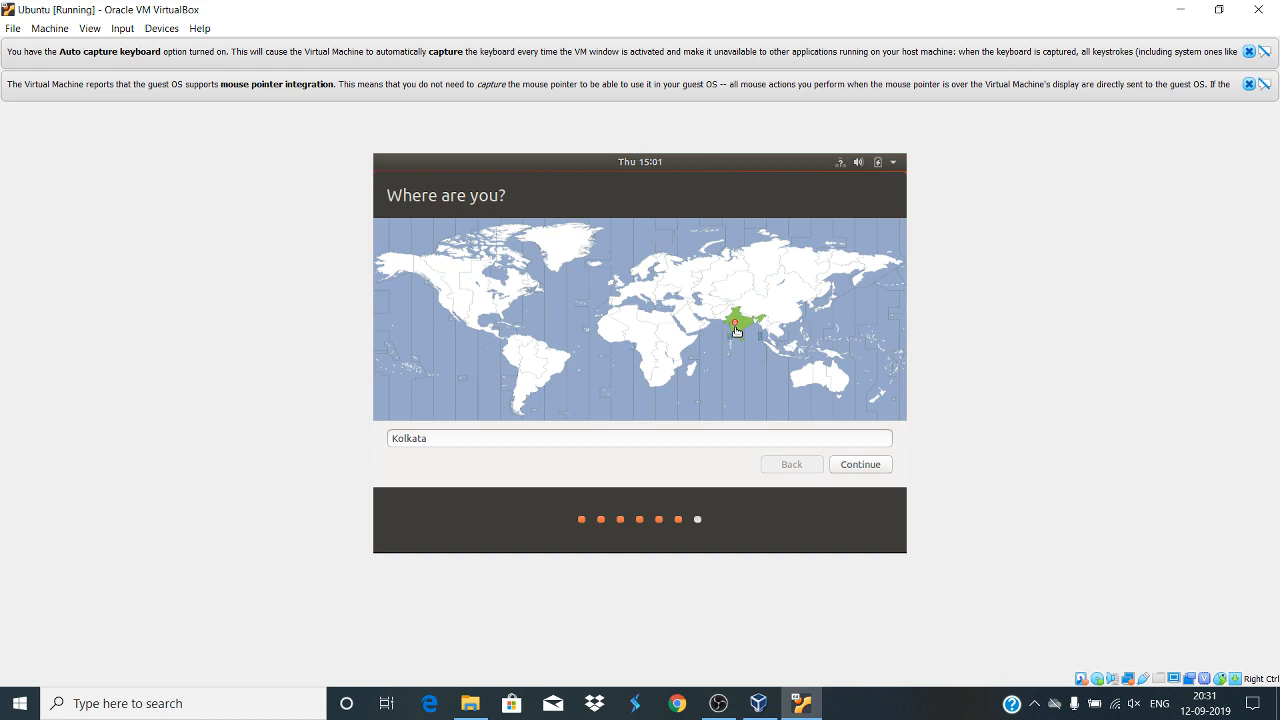
left_click(860, 464)
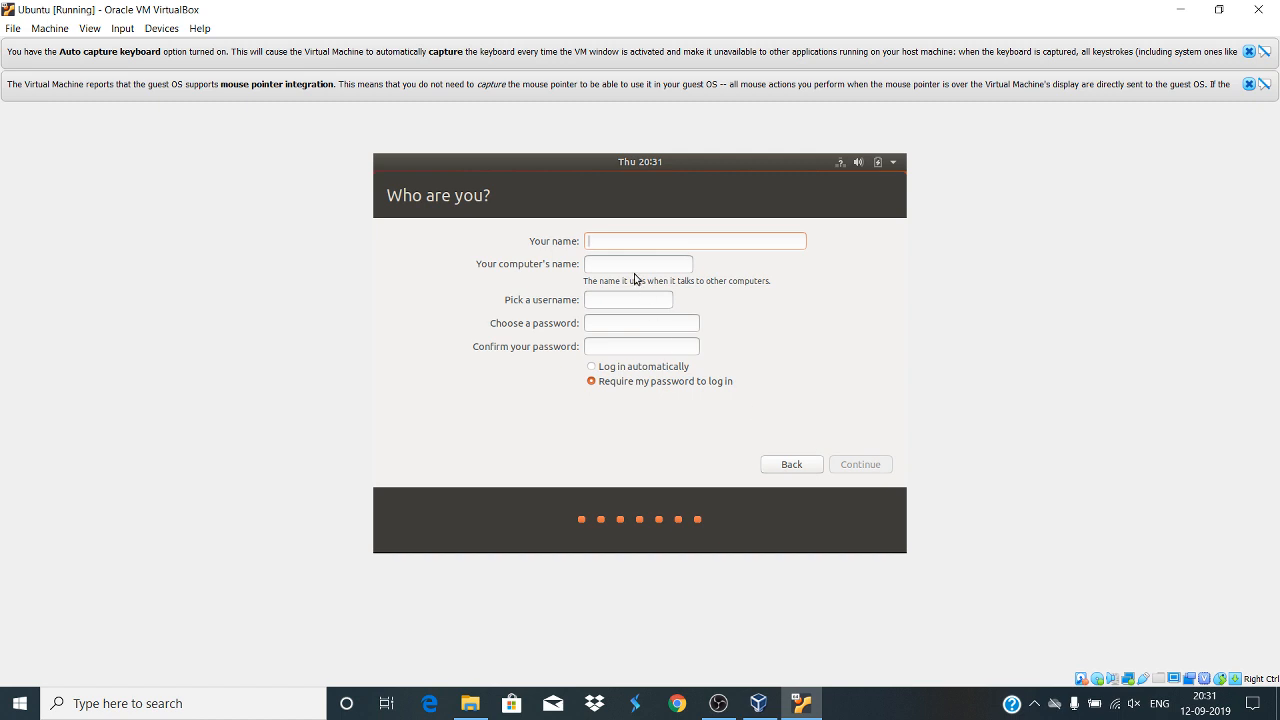
Step: Enter the user's name, choose and confirm the account password, and restart the machine once installation completes
type("shalakha")
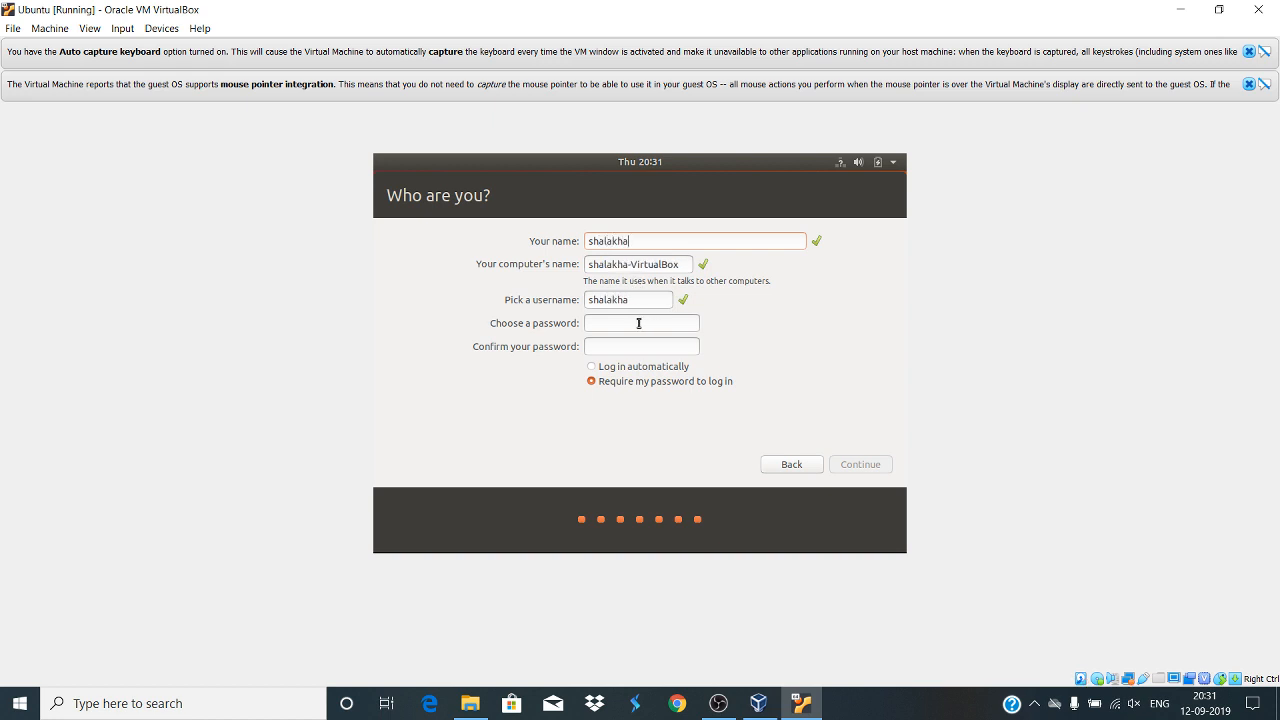
type("••••••••••••••••")
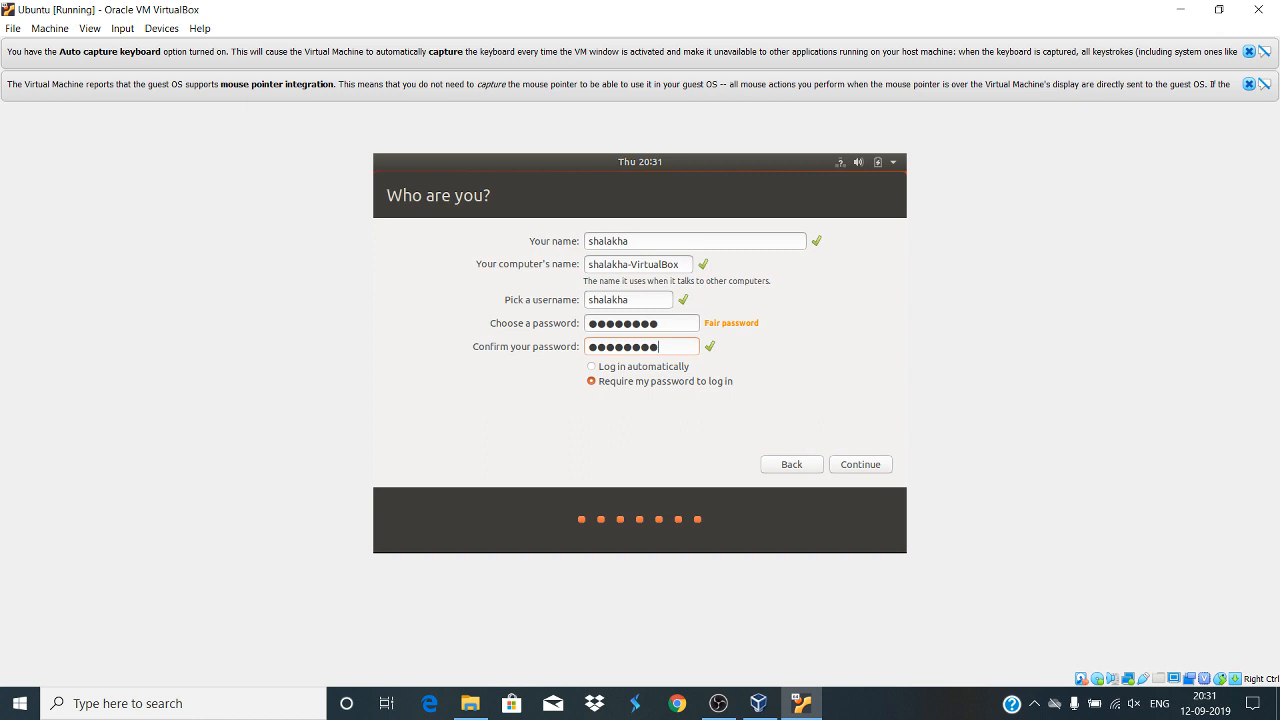
left_click(868, 464)
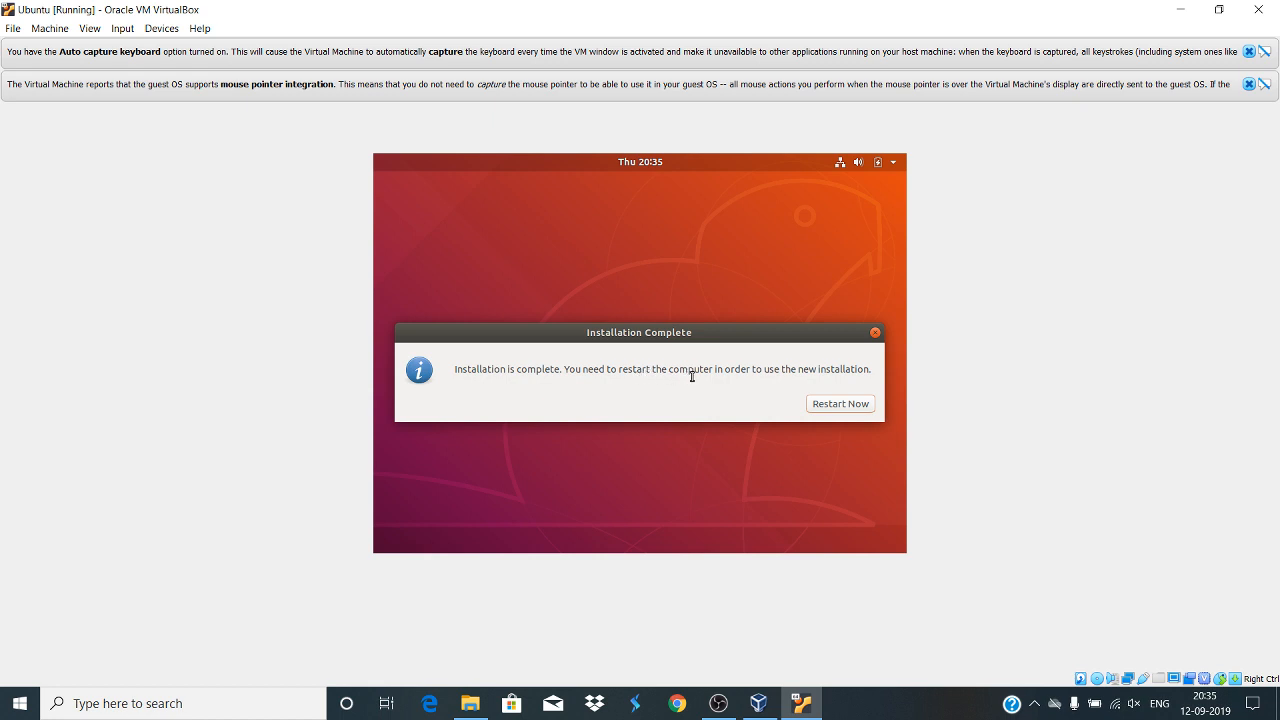
left_click(837, 406)
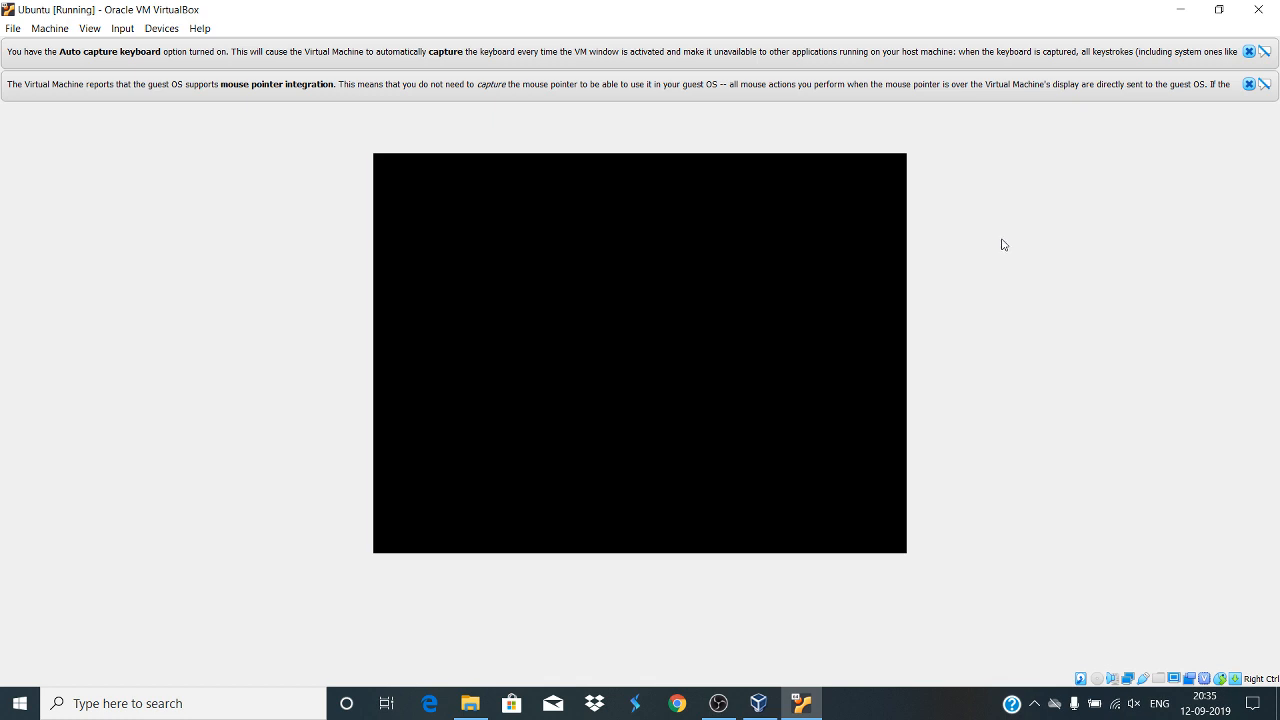
Step: Minimize the Ubuntu machine's window, bring up VirtualBox Manager, and show the running Ubuntu machine from there
left_click(1178, 11)
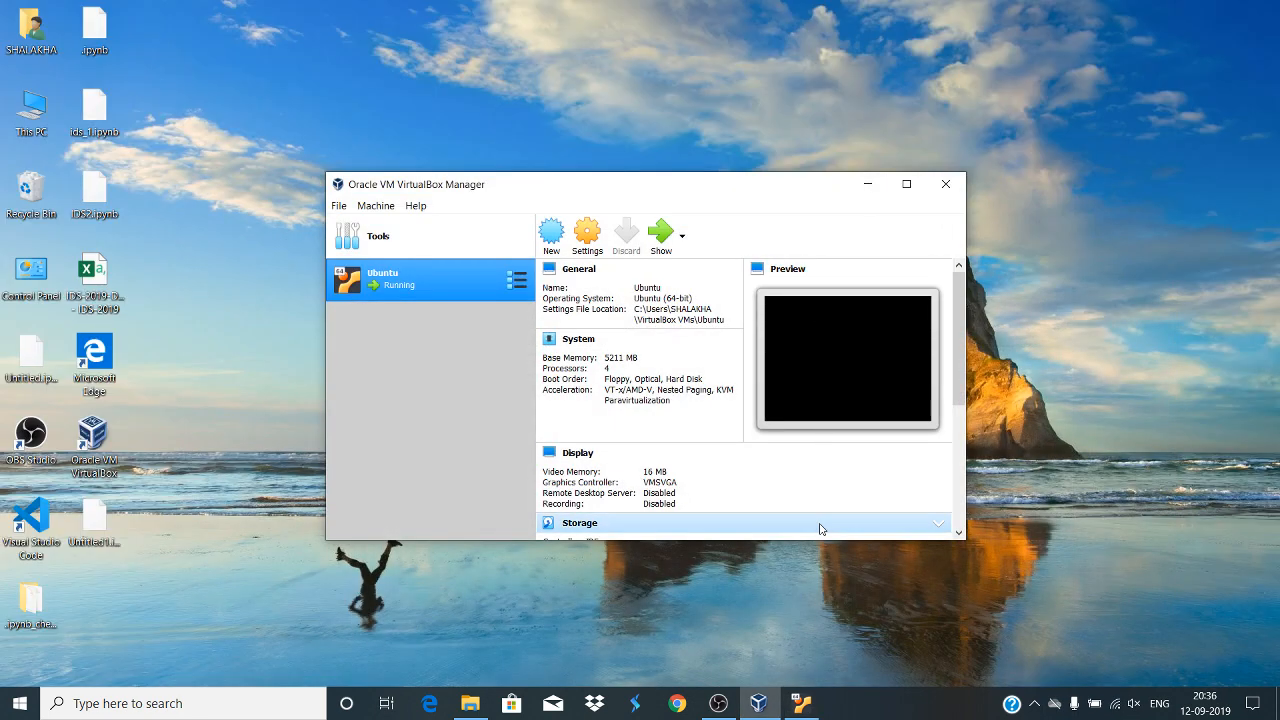
left_click(768, 710)
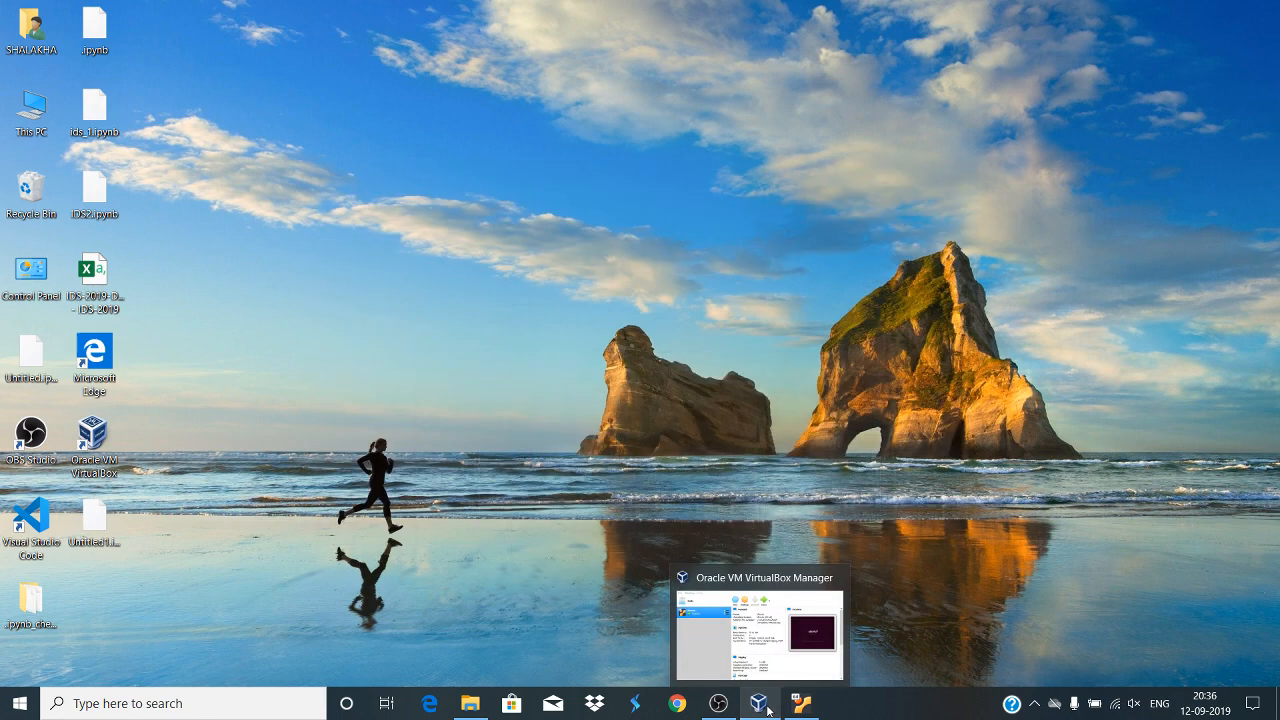
left_click(763, 664)
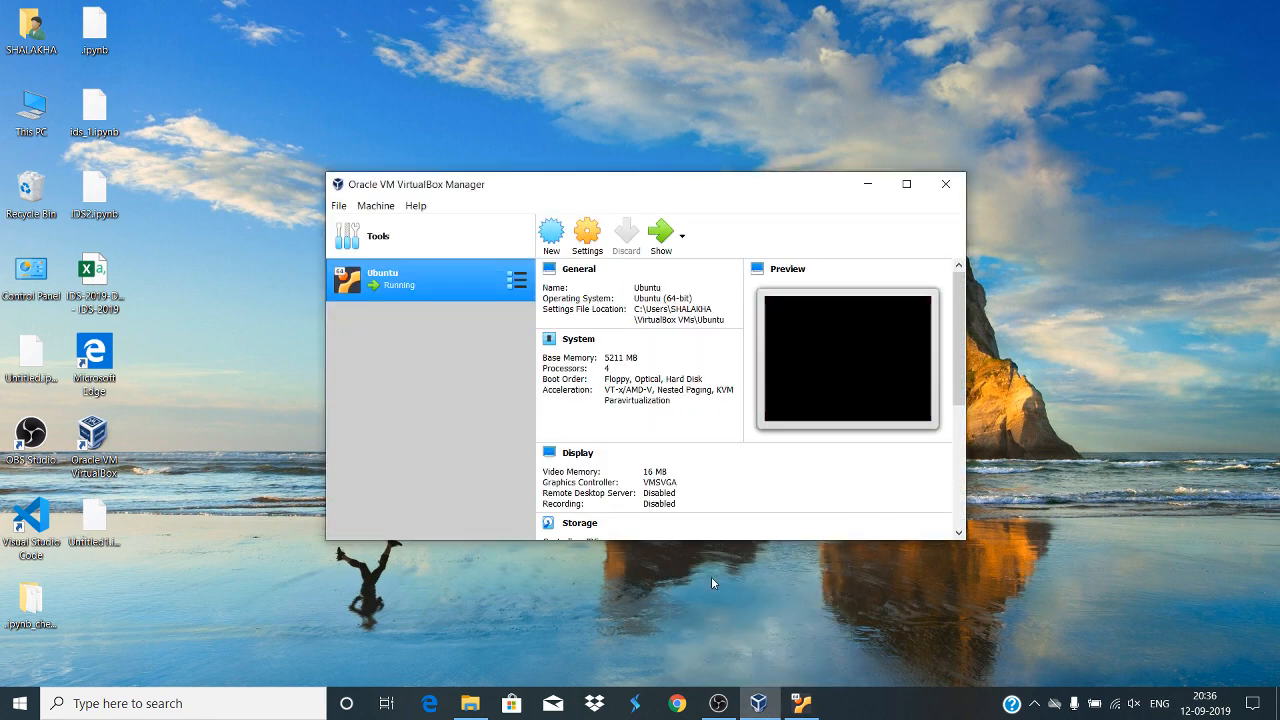
left_click(660, 235)
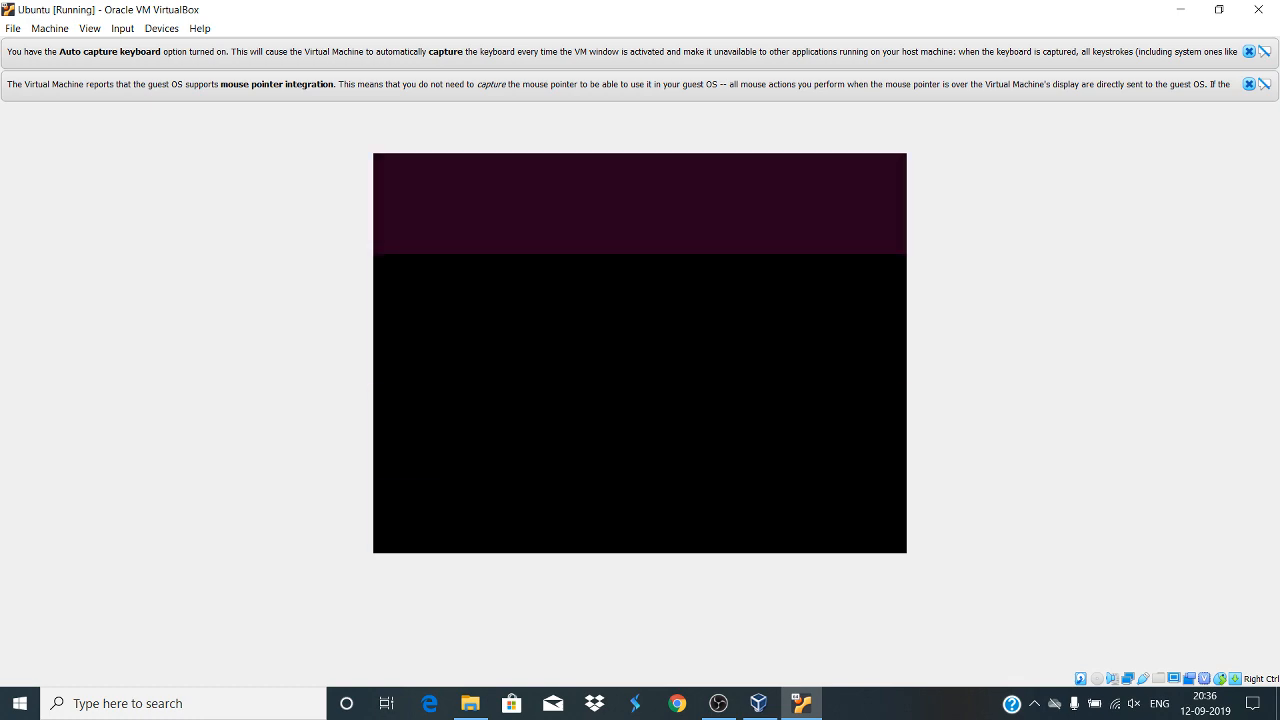
left_click(1190, 9)
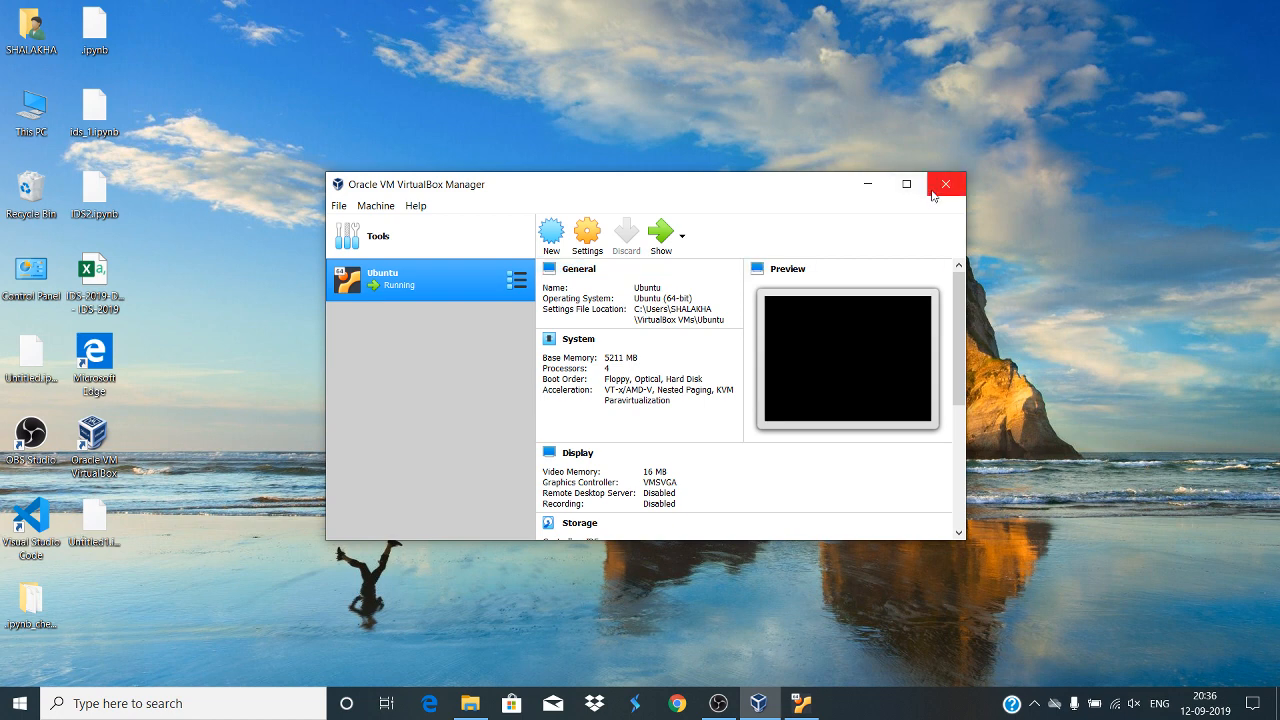
left_click(733, 716)
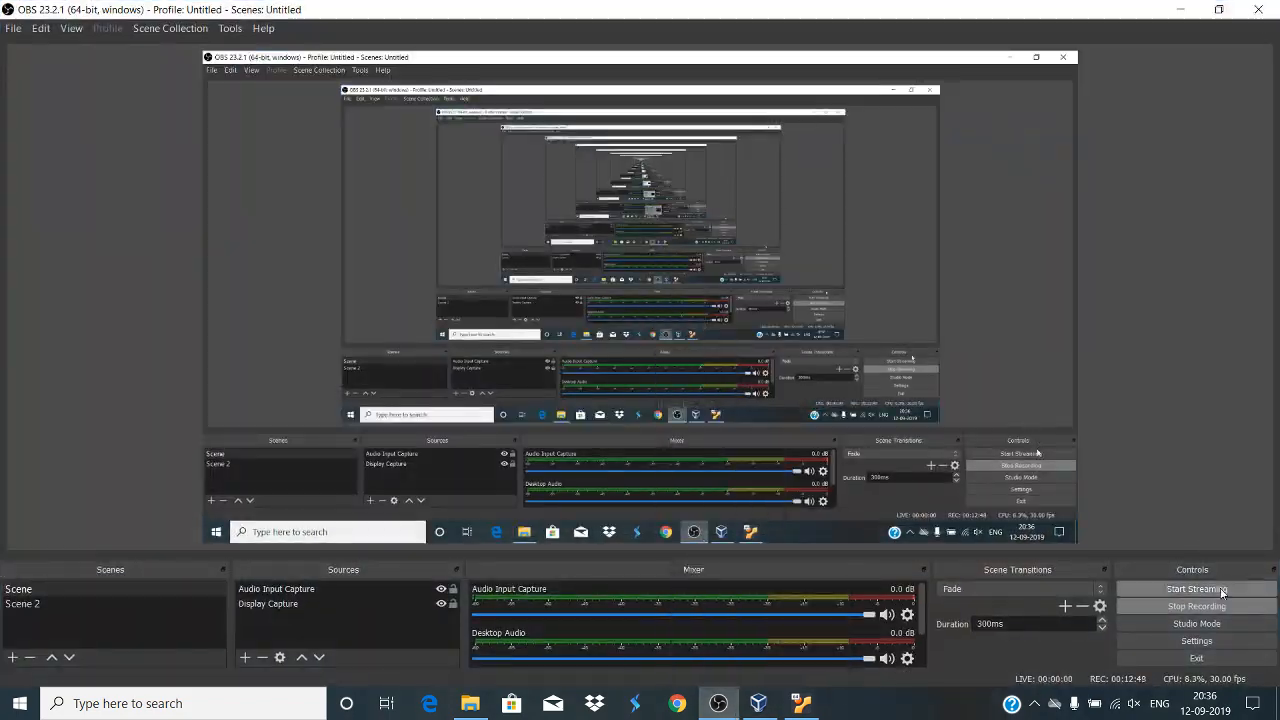